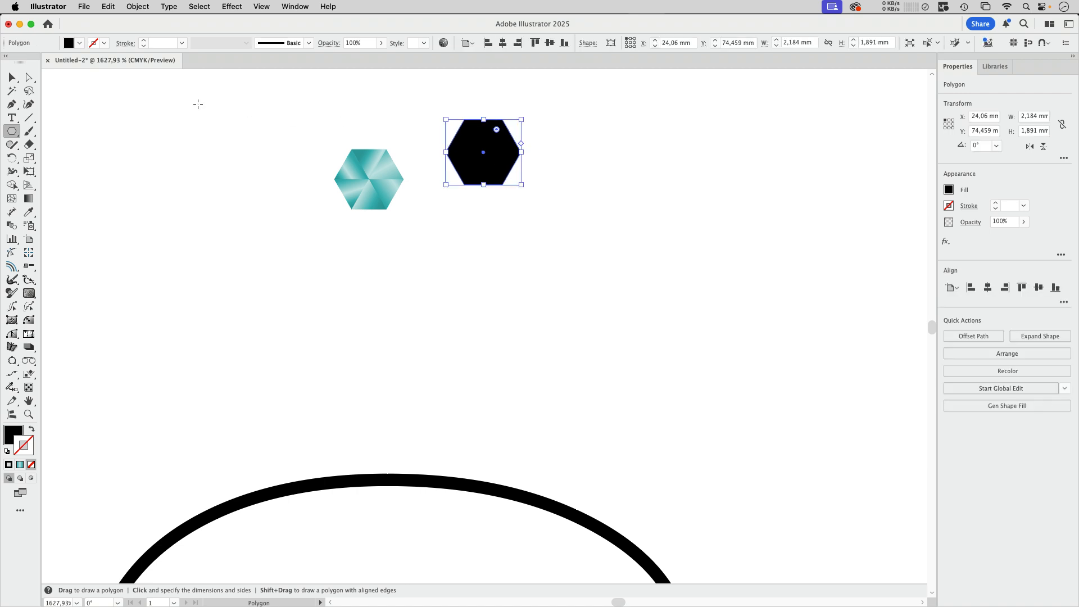
Change the black hexagon to an unfilled outline with a 0,25 pt black stroke
click(15, 82)
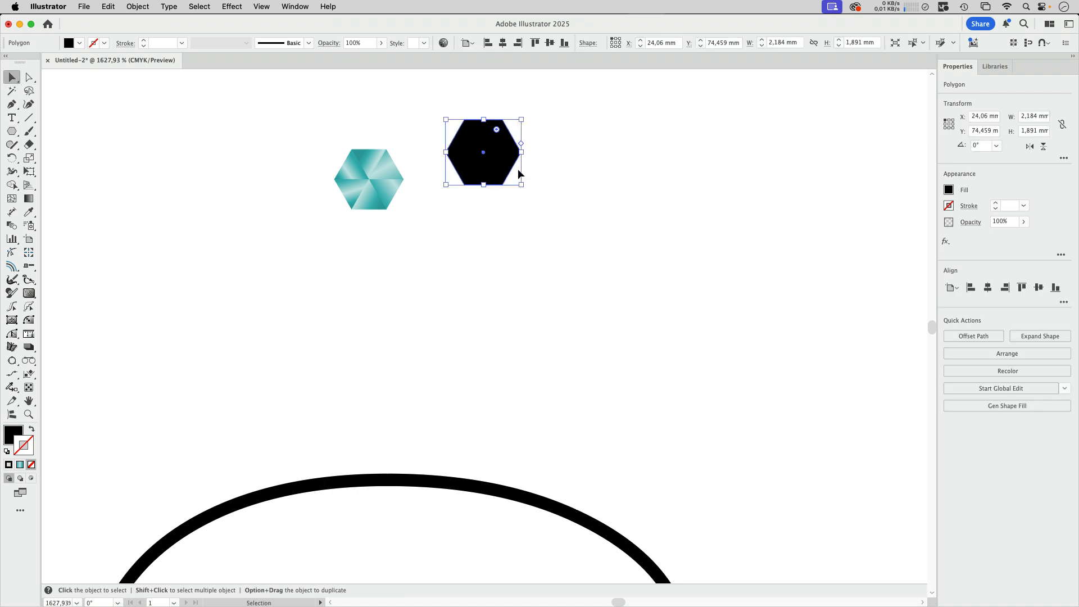
click(32, 431)
click(545, 242)
drag(435, 119, 520, 189)
click(182, 43)
click(193, 55)
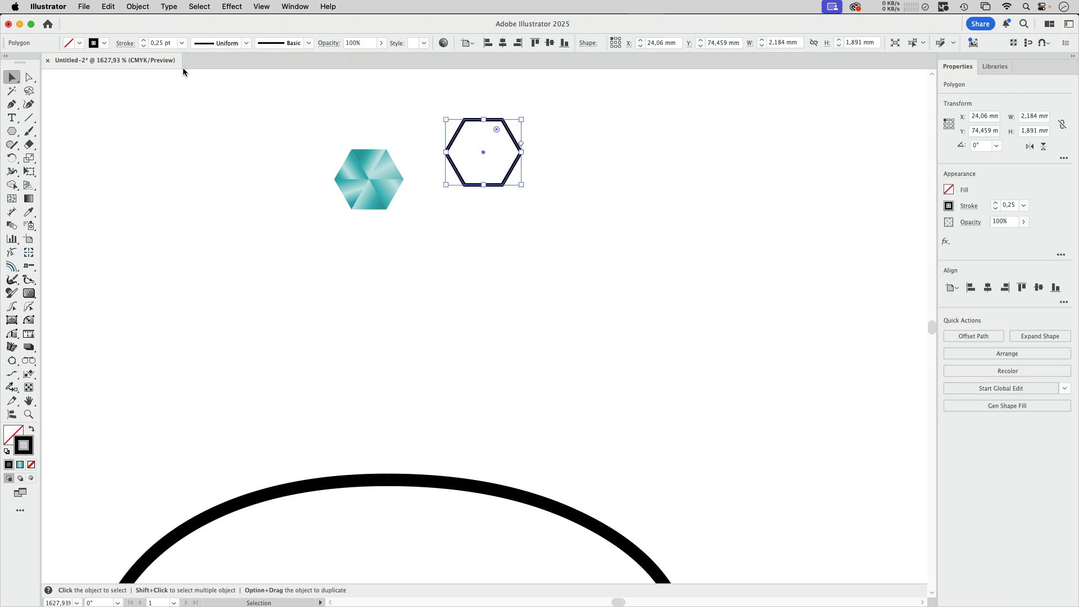
Draw straight lines between the opposite corners of the outlined hexagon so they cross at its center
click(34, 118)
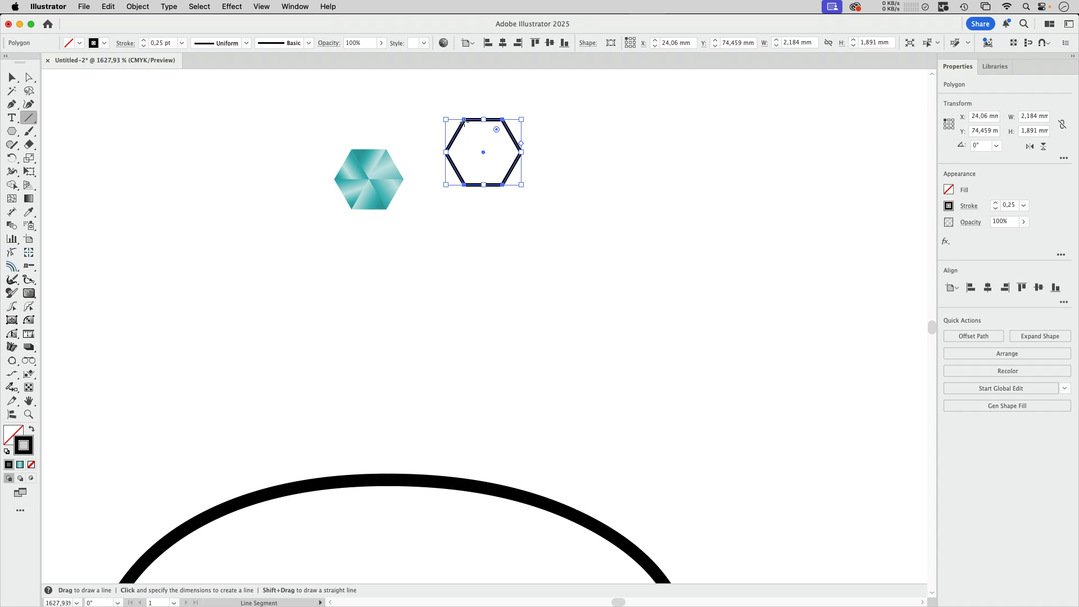
key(super+shift+a)
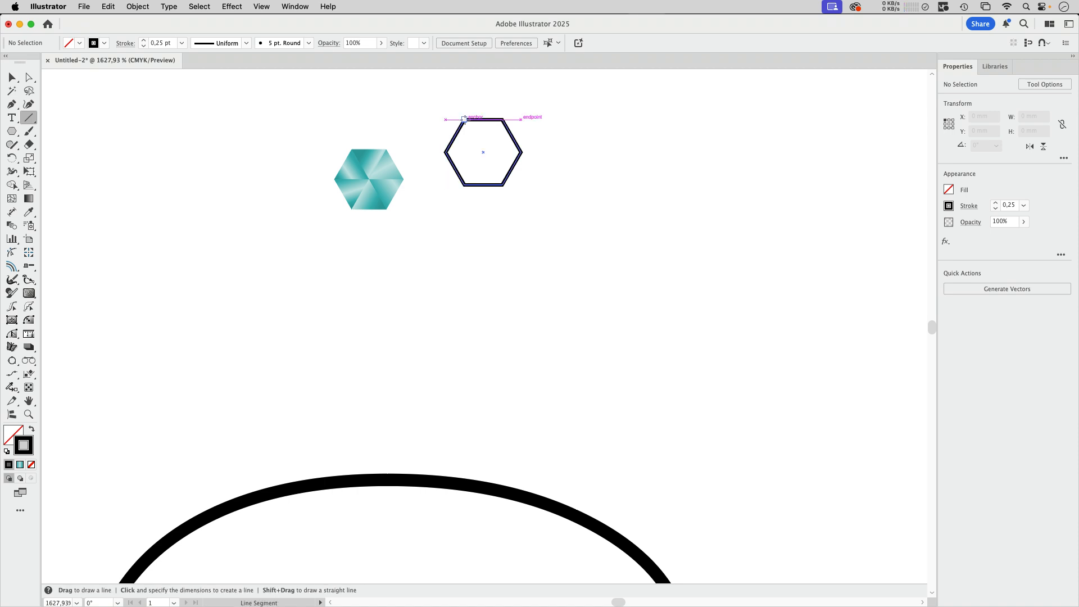
drag(463, 119, 501, 184)
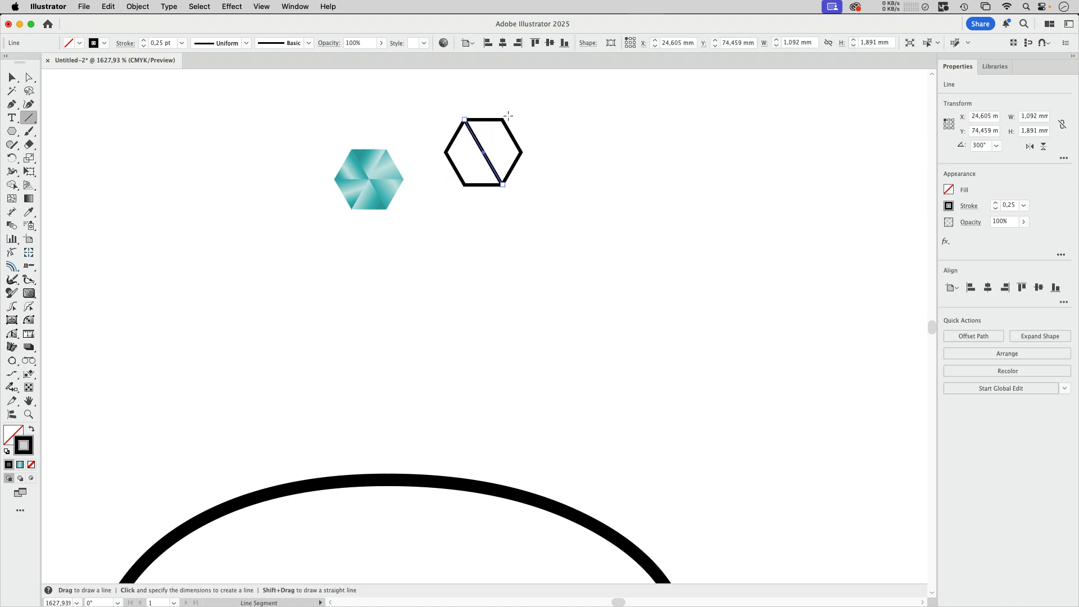
drag(503, 119, 521, 152)
Divide the hexagon along its diagonals into separate triangles and pull the lower-right triangle outward
key(v)
drag(449, 102, 531, 201)
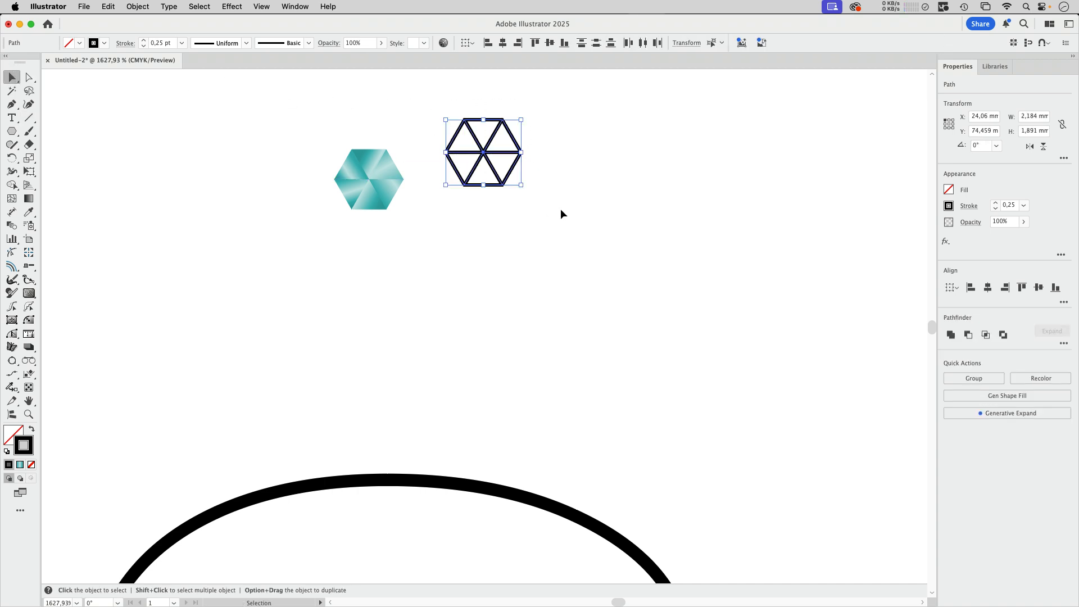
click(1064, 344)
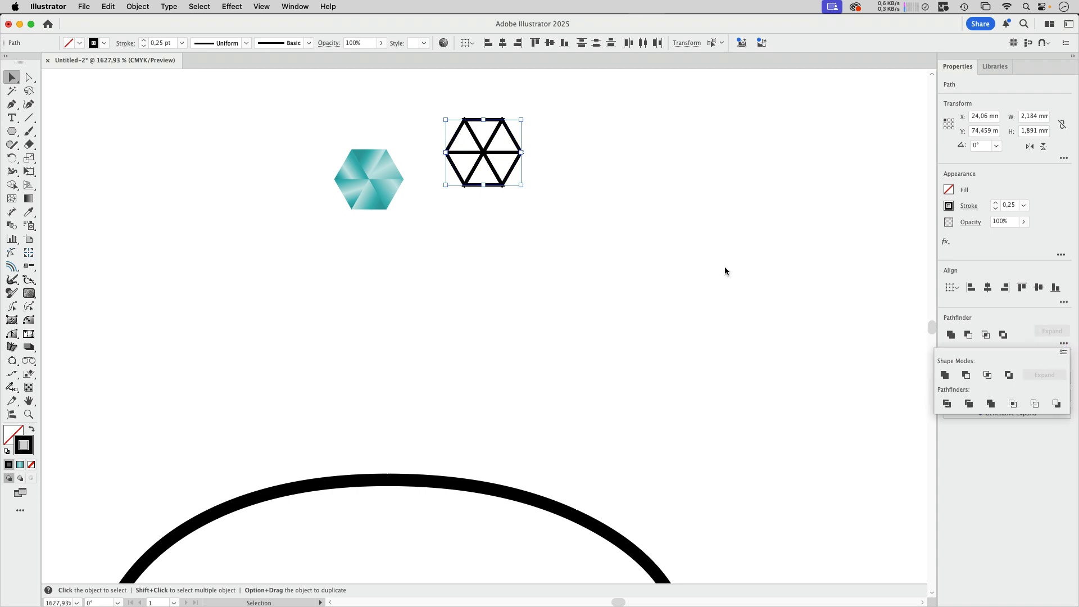
click(555, 215)
click(510, 174)
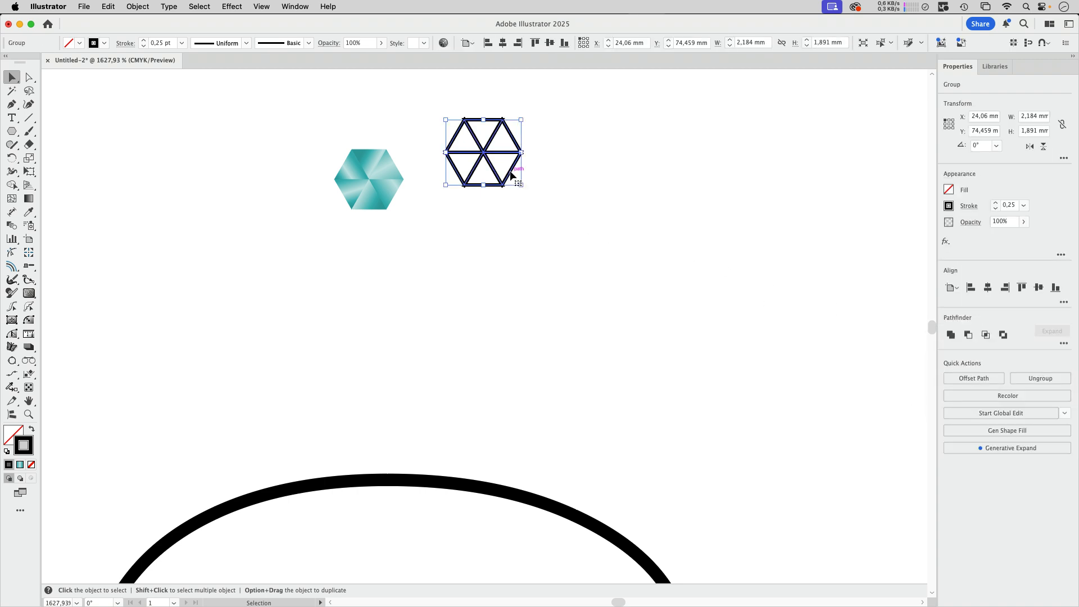
click(633, 163)
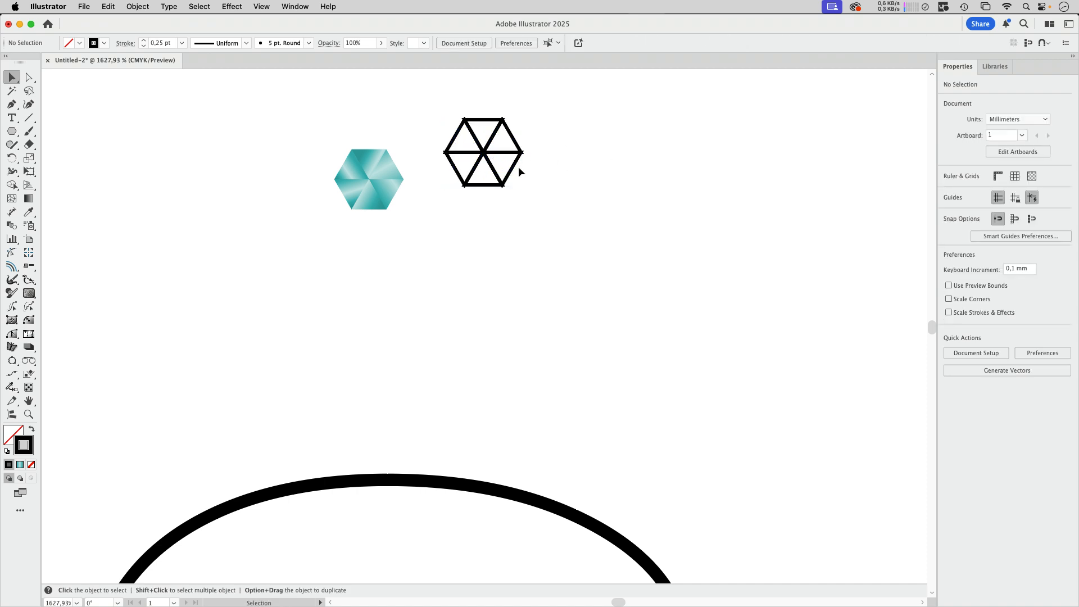
drag(512, 167, 531, 178)
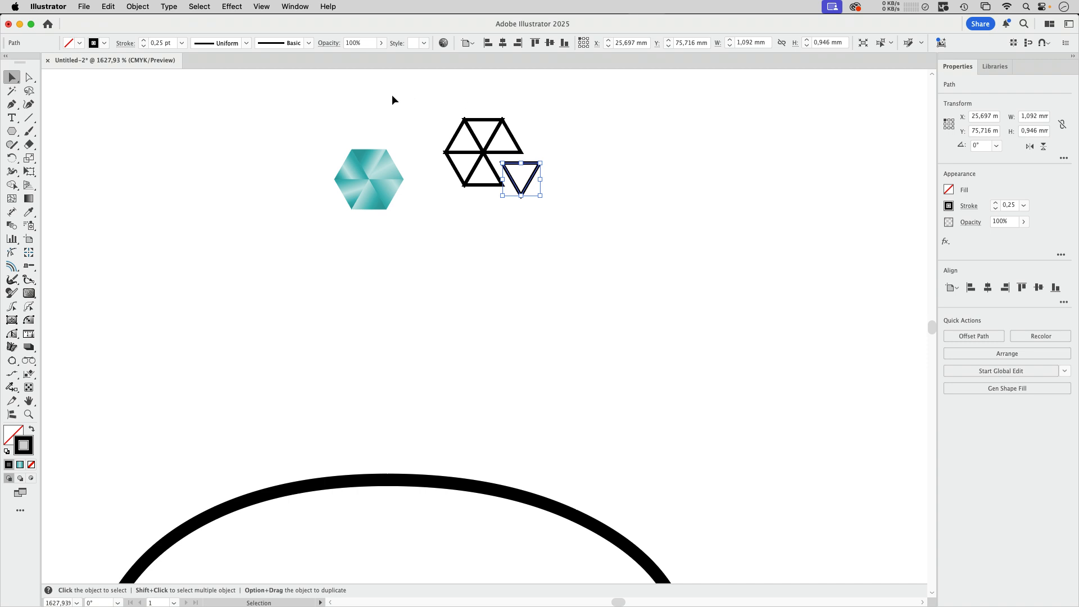
Show the Swatches, shrink their display to fit, and look through the available gradient swatch libraries
click(294, 6)
scroll(328, 596, down, 5)
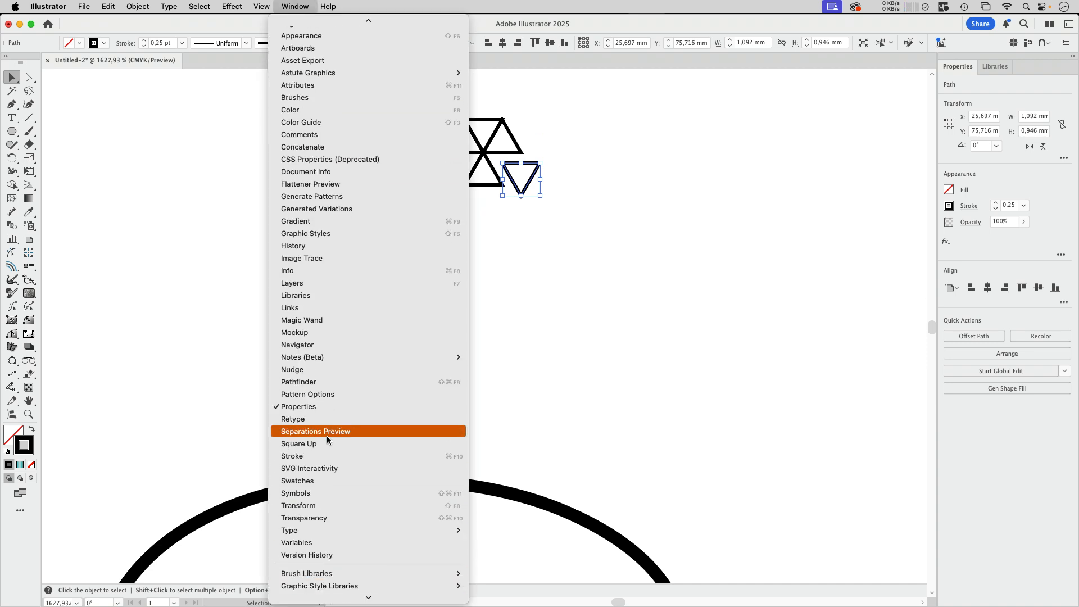
click(308, 482)
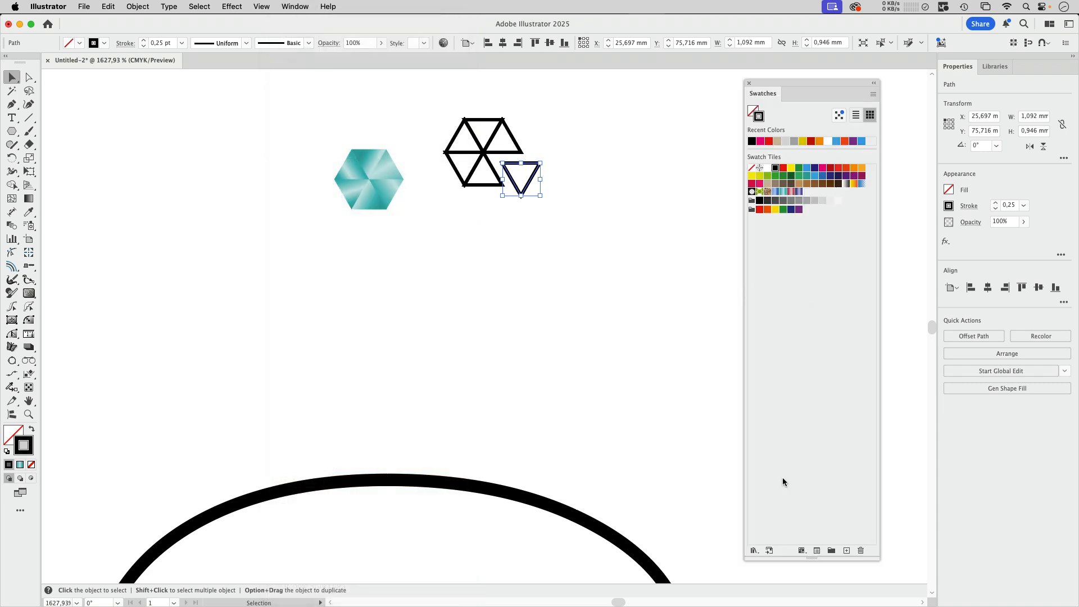
drag(819, 556, 818, 235)
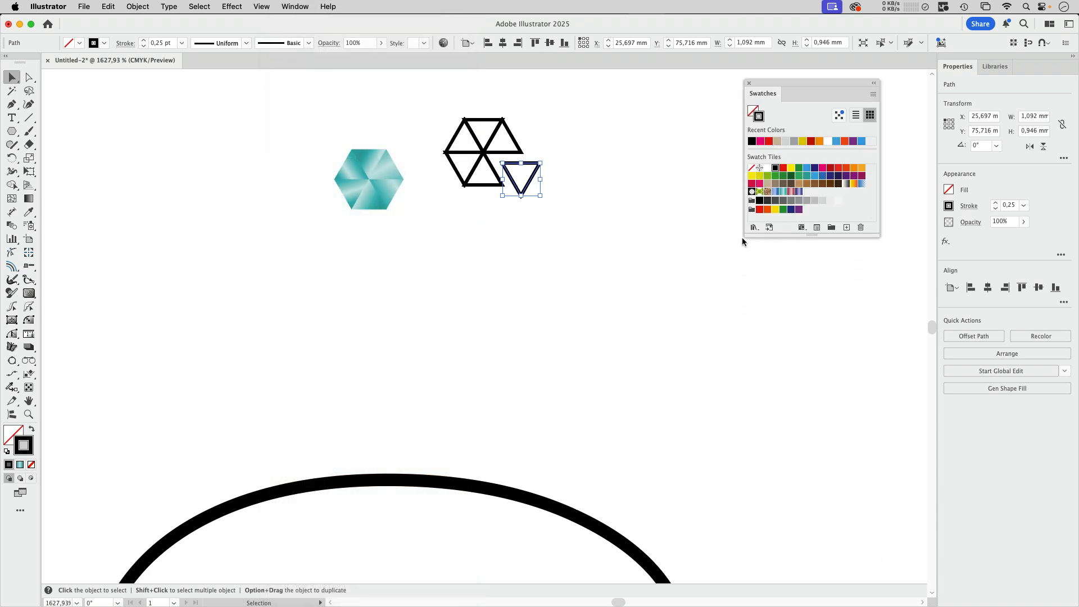
click(753, 227)
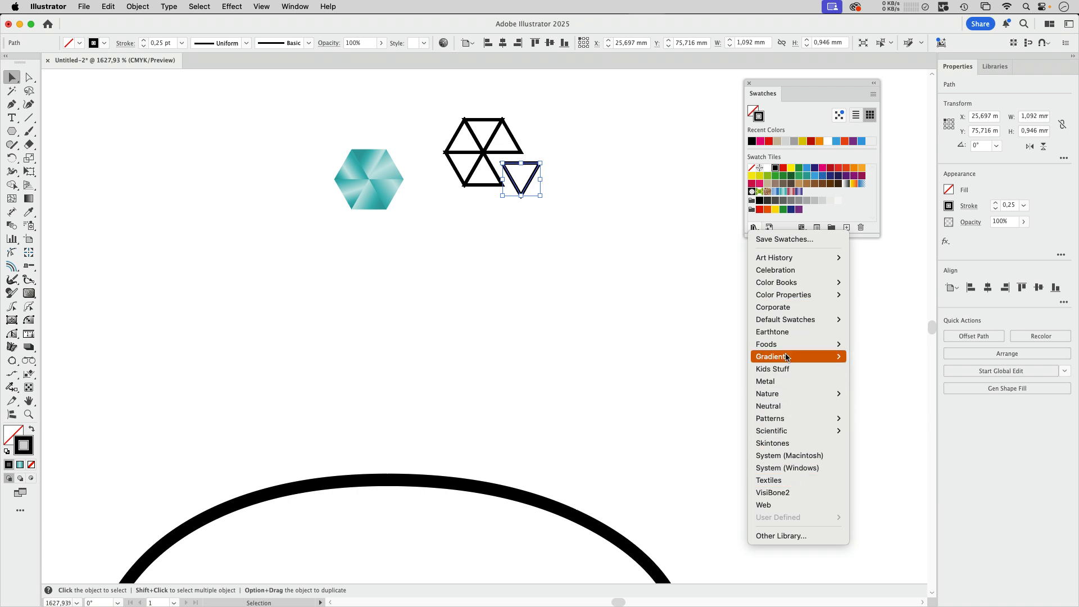
mouse_move(788, 357)
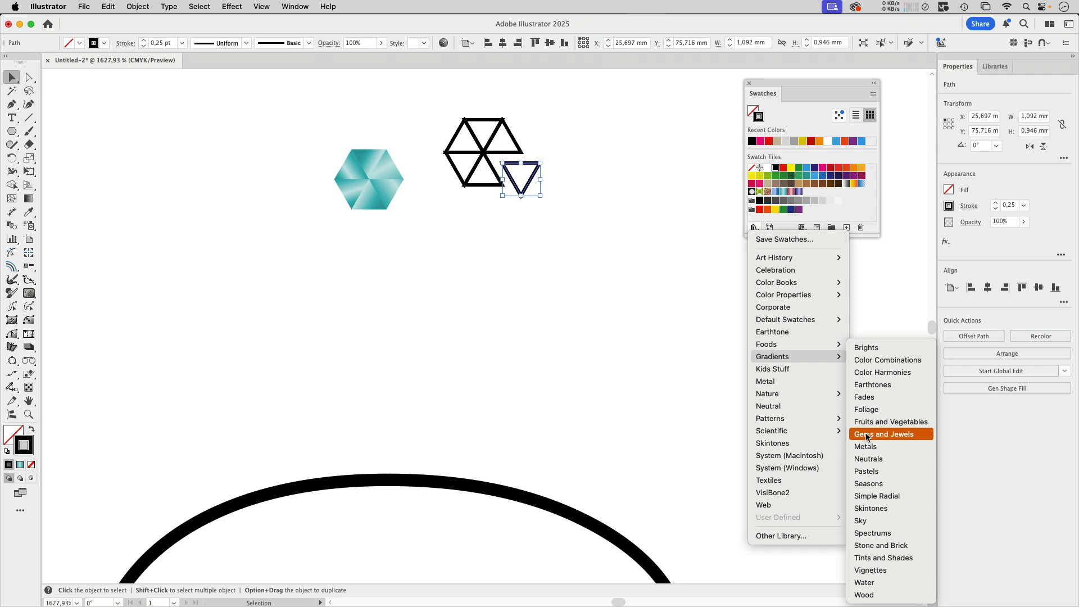
click(683, 414)
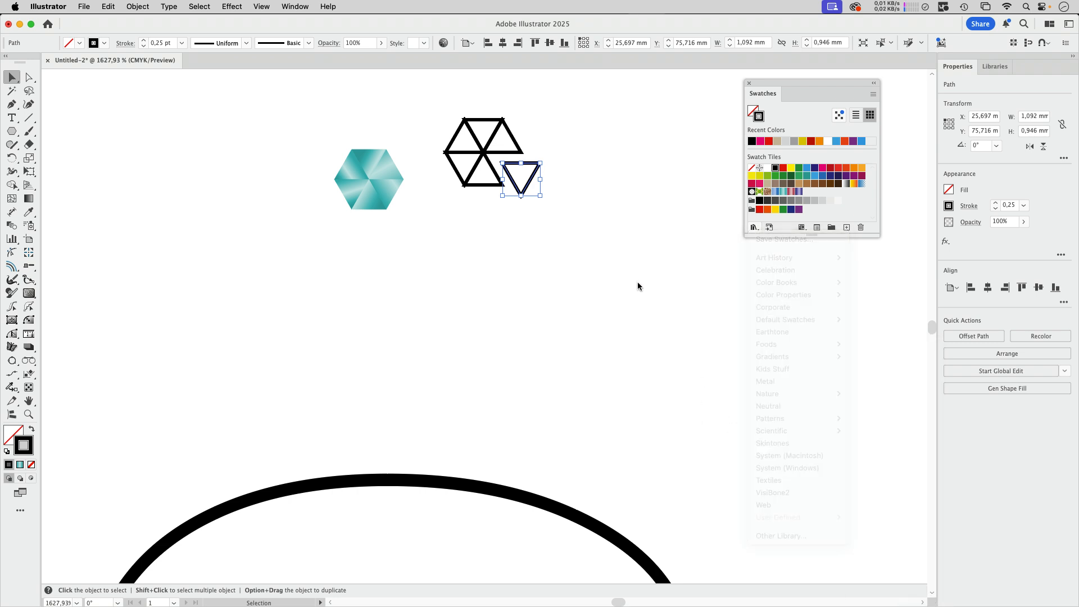
Delete all triangles of the divided outline hexagon, keeping the teal gradient hexagon
key(super+a)
key(Delete)
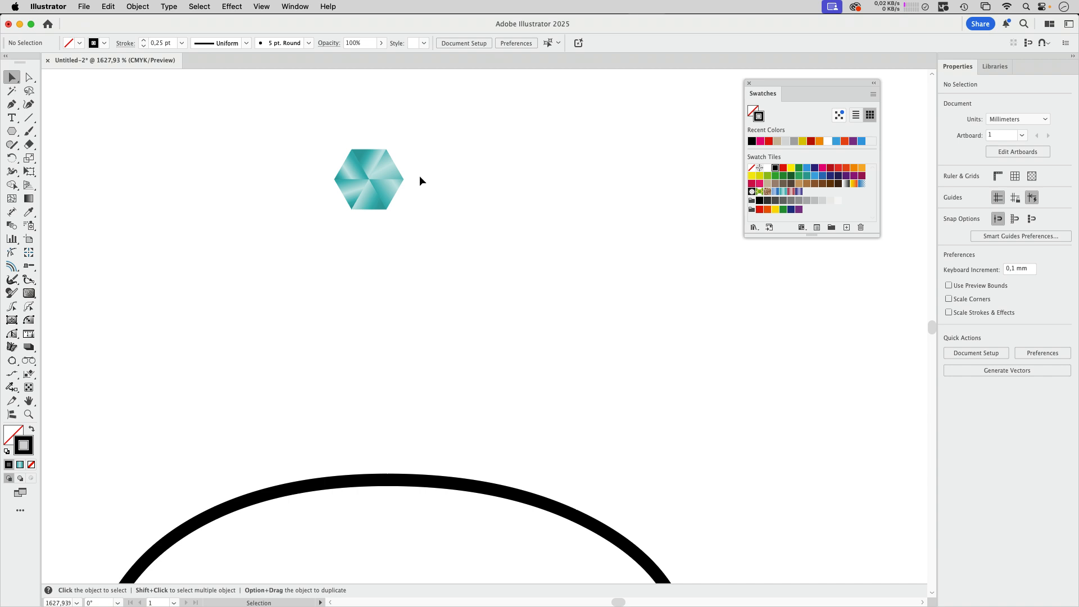
Duplicate the teal gradient hexagon twice in a row to its right and recolor the rightmost copy blue
drag(306, 133, 439, 236)
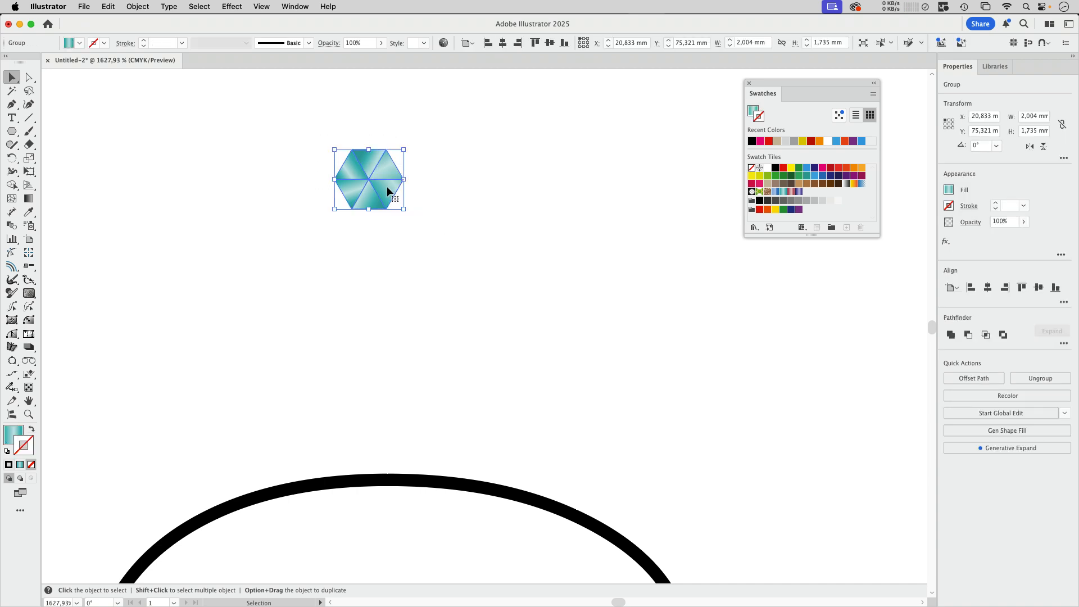
drag(382, 187, 553, 199)
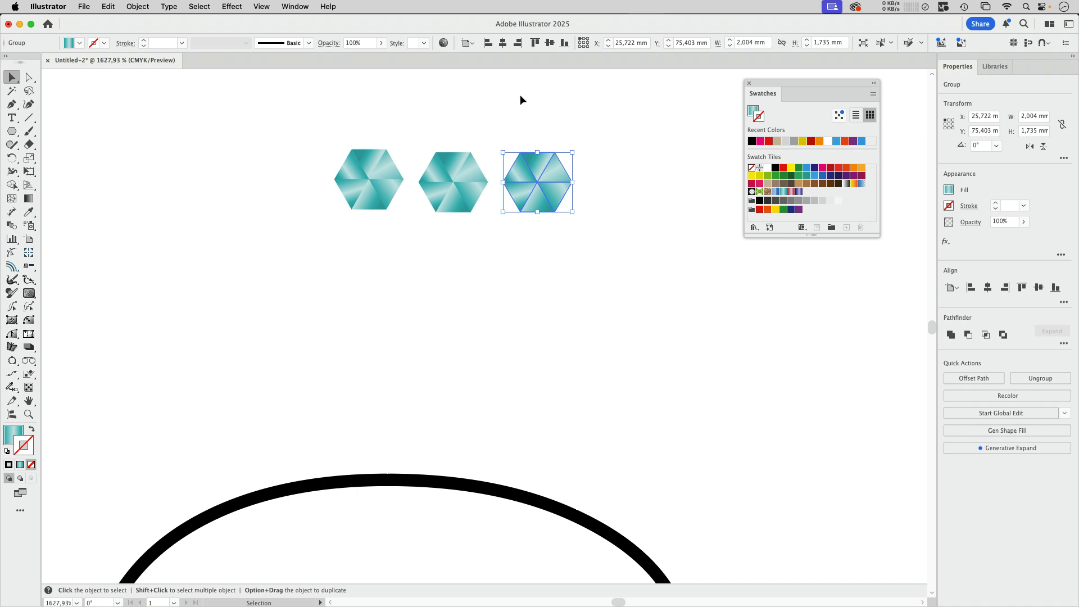
click(444, 44)
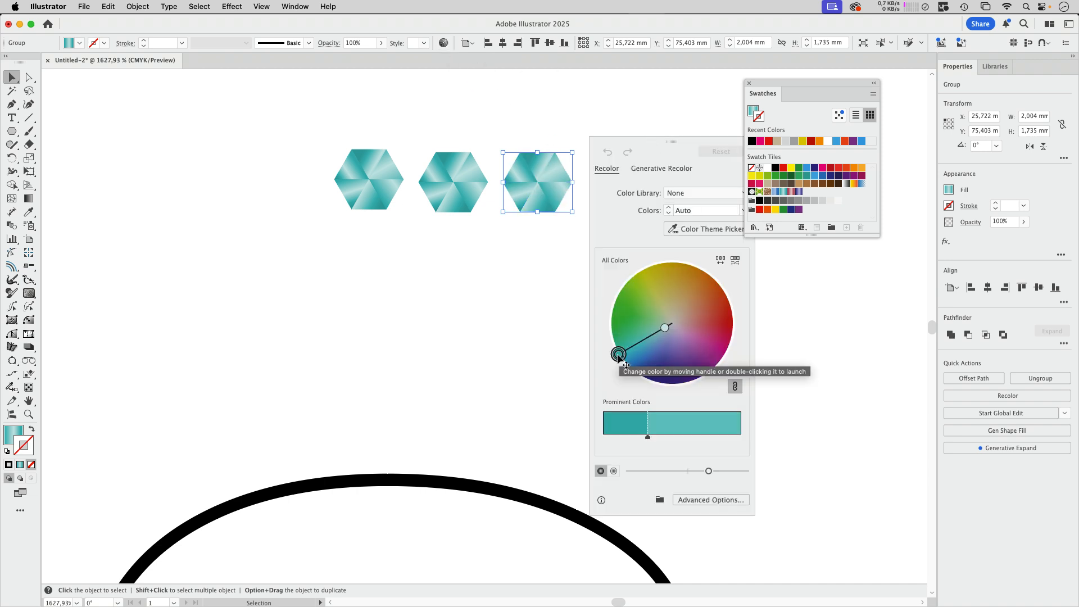
mouse_move(619, 354)
mouse_down()
mouse_move(641, 377)
mouse_move(632, 369)
mouse_up()
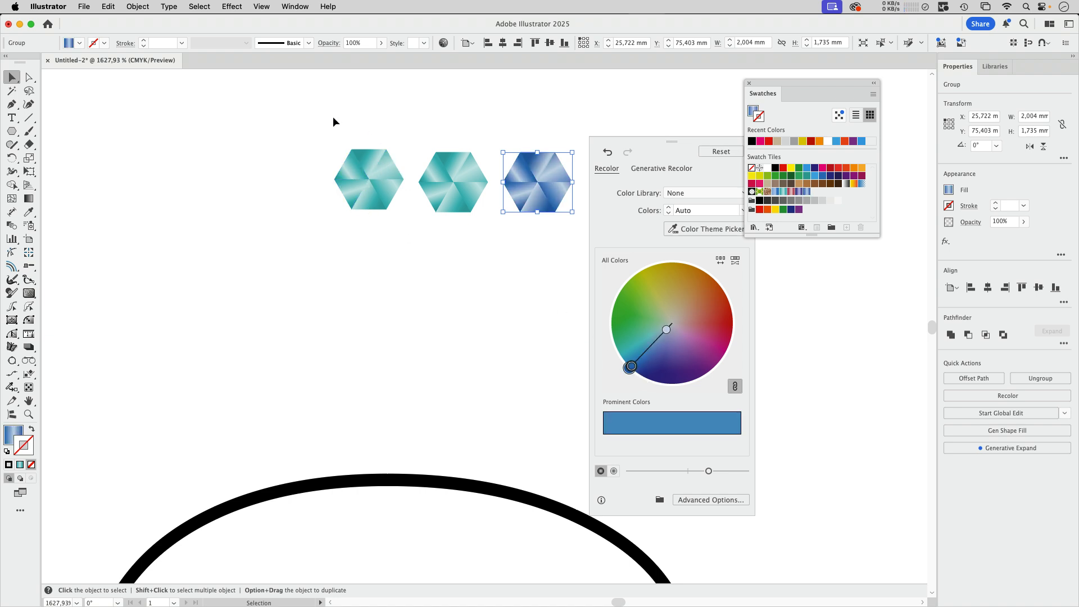
Recolor the leftmost teal gradient hexagon to red
drag(323, 117, 405, 205)
drag(327, 120, 403, 213)
click(443, 46)
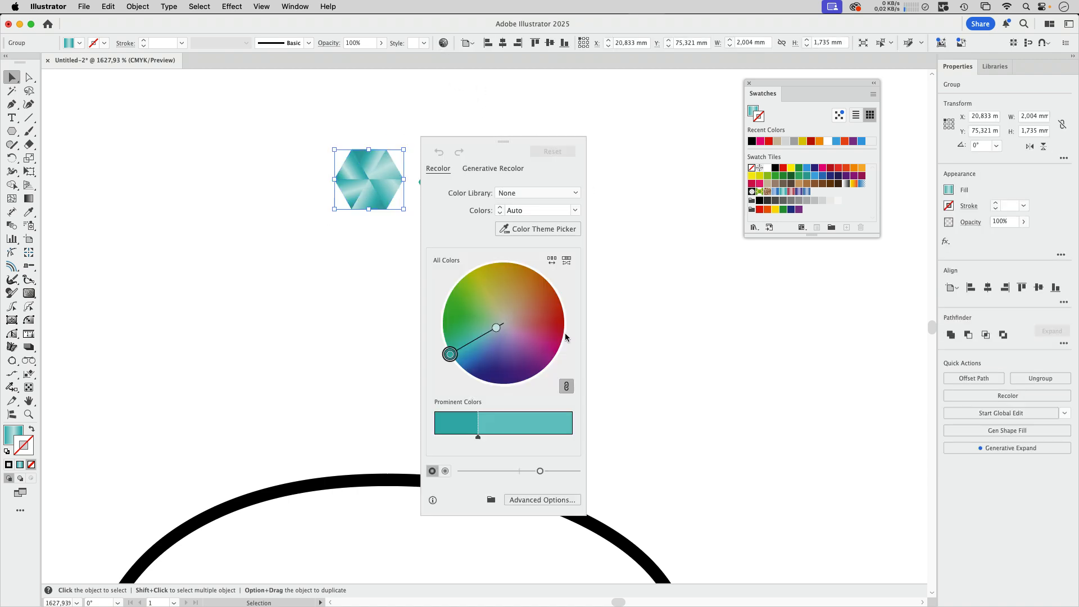
drag(450, 354, 565, 333)
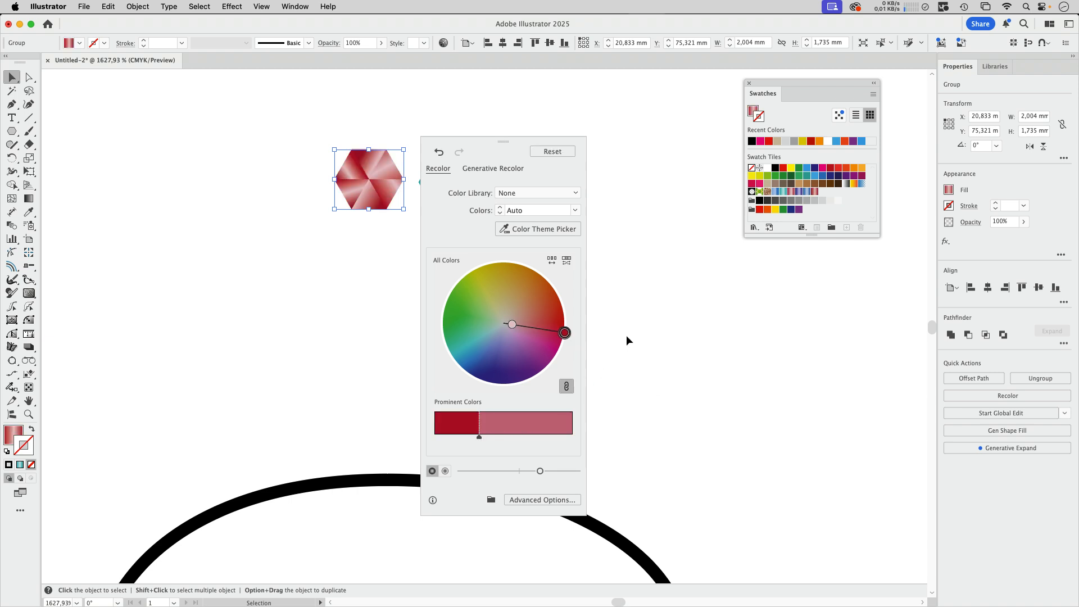
Increase the brightness and saturation of the red hexagon's colors and finish recoloring
drag(540, 471, 558, 472)
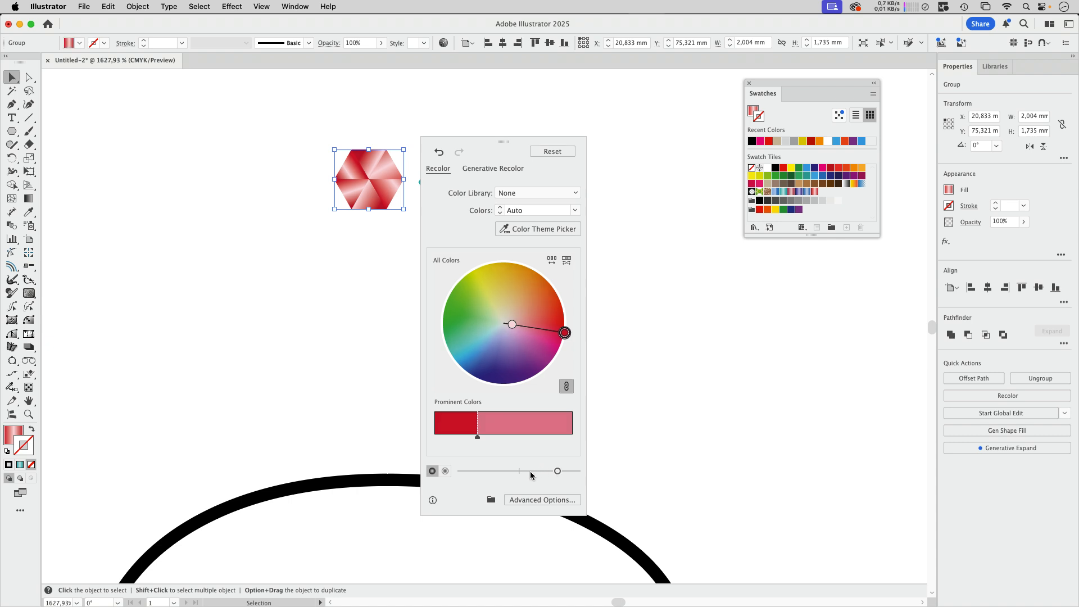
click(445, 472)
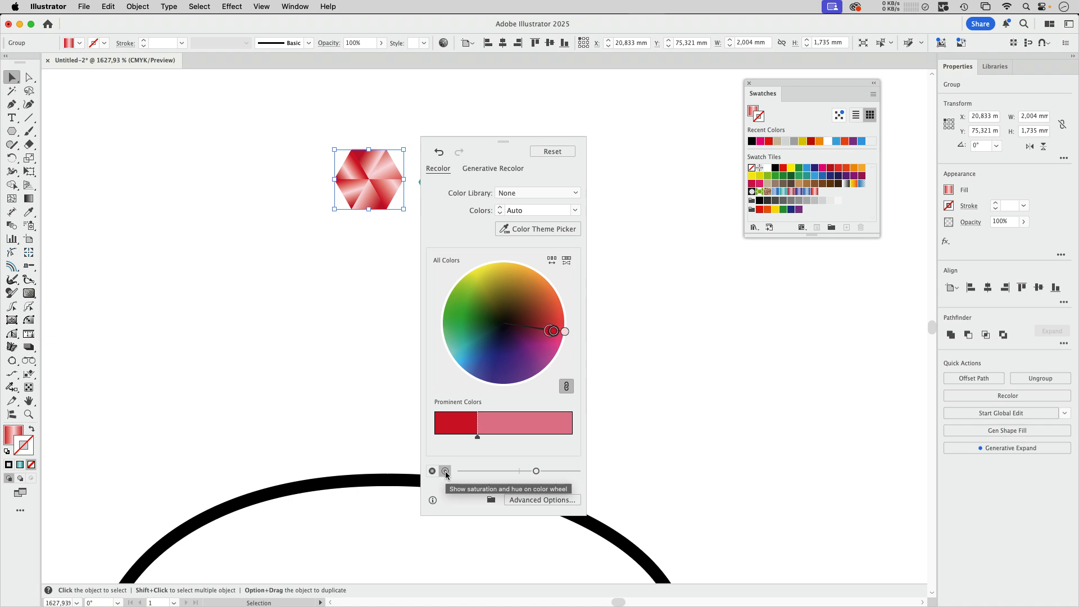
drag(536, 472, 546, 472)
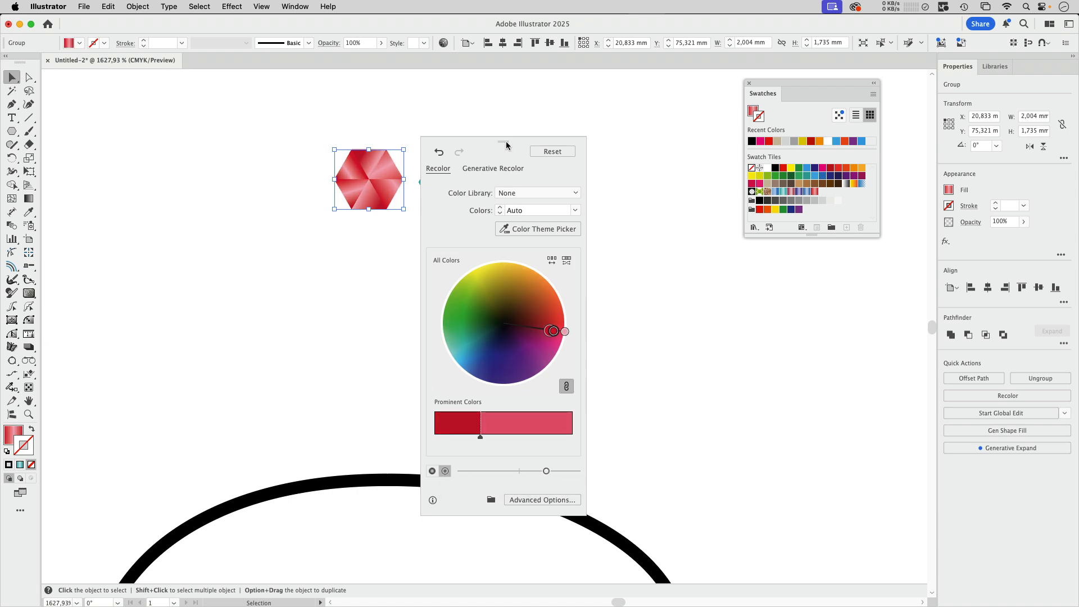
drag(506, 145, 683, 131)
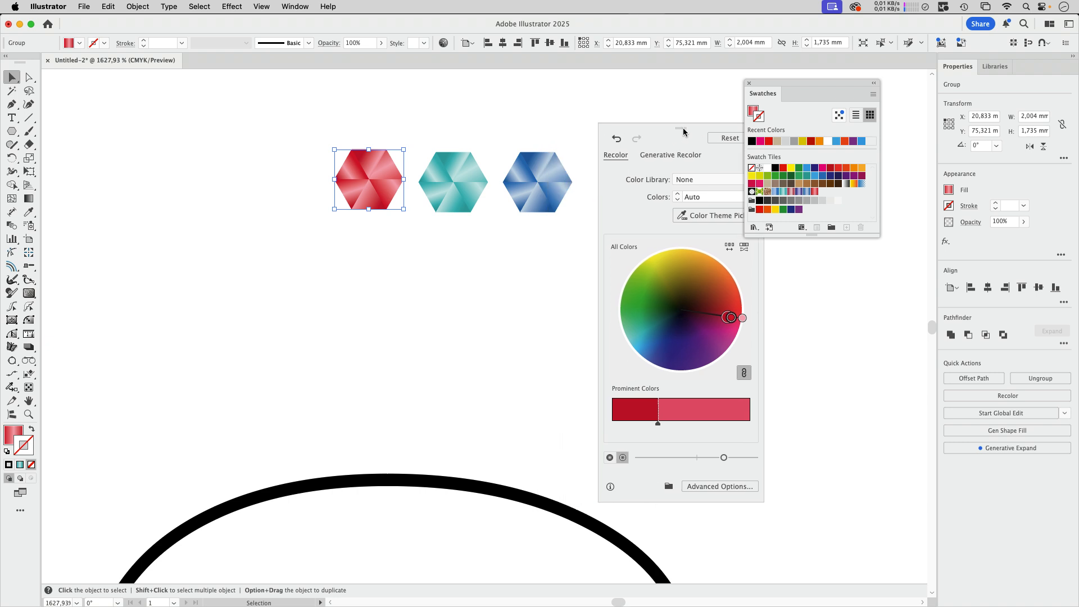
click(535, 118)
Move the black reference artwork with the hexagon-filled S farther right and down, away from the outlined S
scroll(494, 343, down, 8)
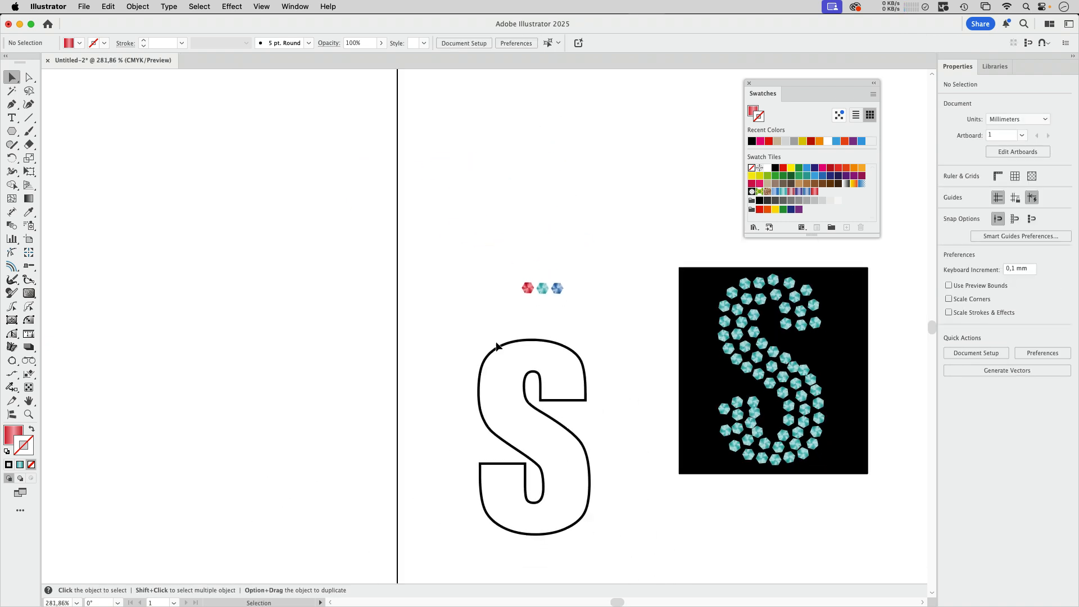
scroll(497, 347, right, 5)
scroll(496, 347, down, 3)
click(558, 302)
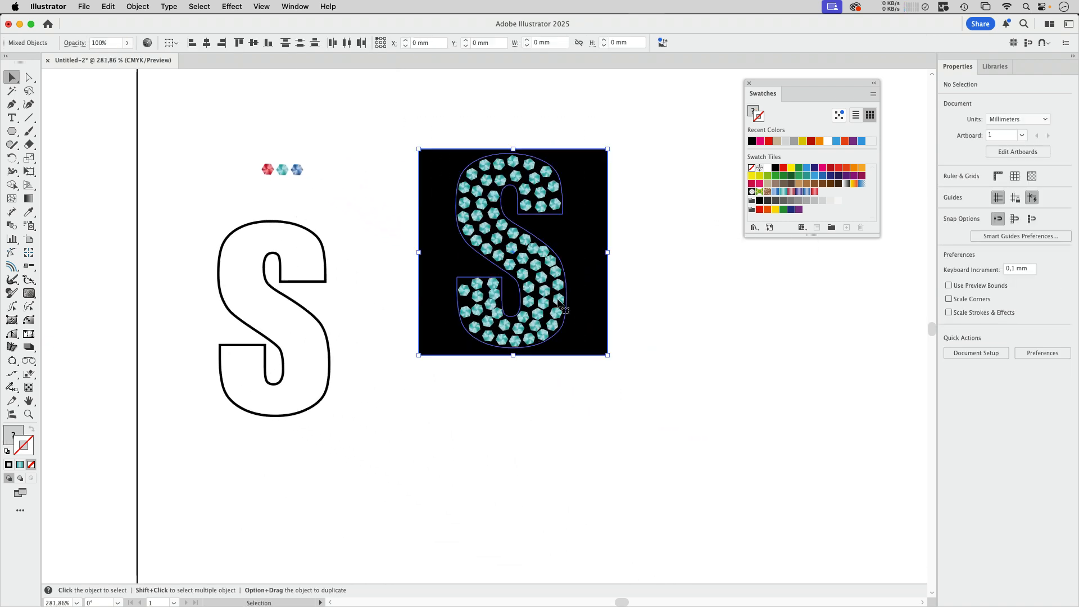
drag(448, 253, 813, 416)
click(524, 303)
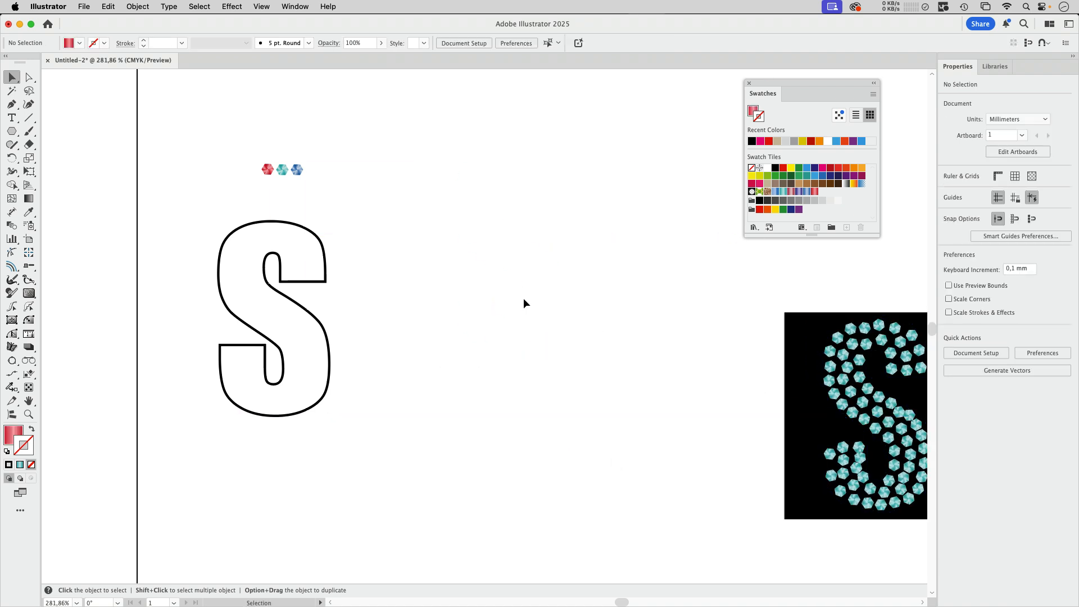
Duplicate the outlined S to its right and the three colored hexagons to the right above the letters
drag(327, 278, 559, 278)
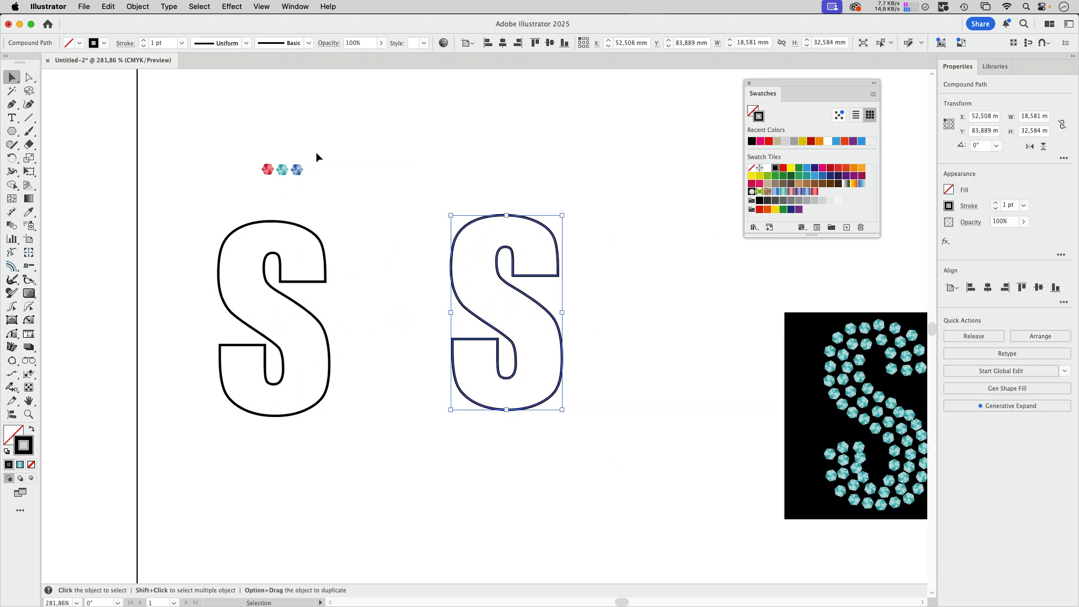
mouse_move(241, 135)
mouse_down()
mouse_move(311, 190)
mouse_move(288, 170)
mouse_move(382, 154)
mouse_up()
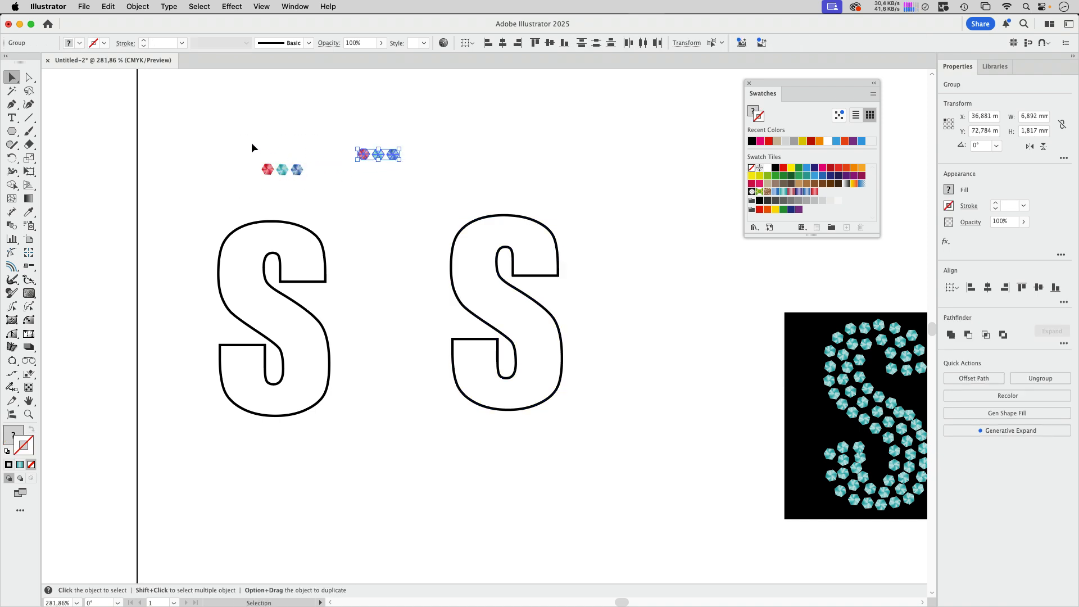
Move the original three colored hexagons inside the outlined S beneath them and fill that letter with them using Space Fill
drag(251, 144, 287, 235)
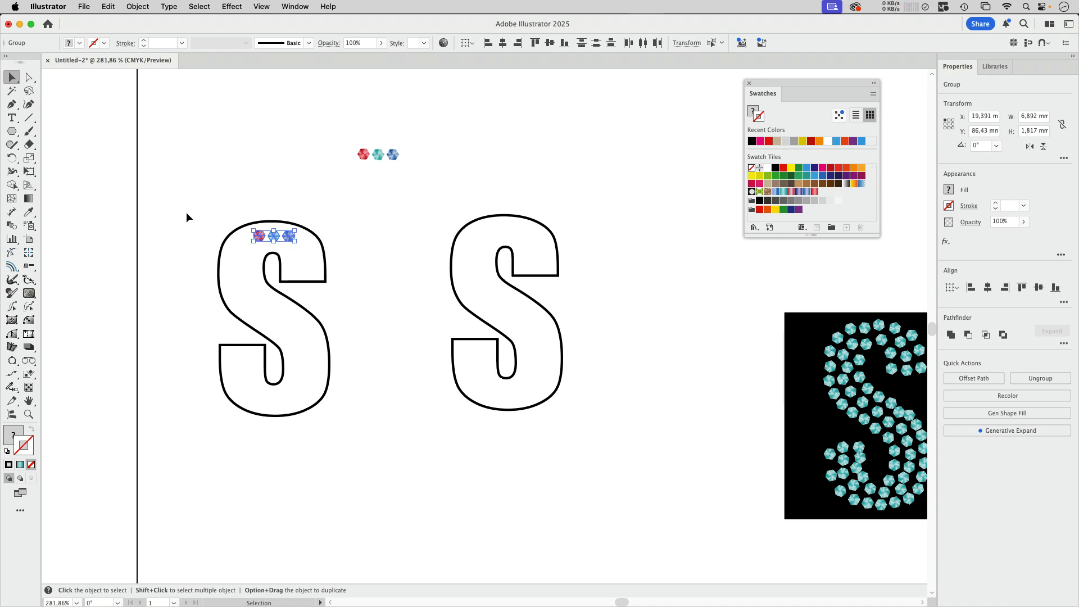
drag(198, 212, 363, 456)
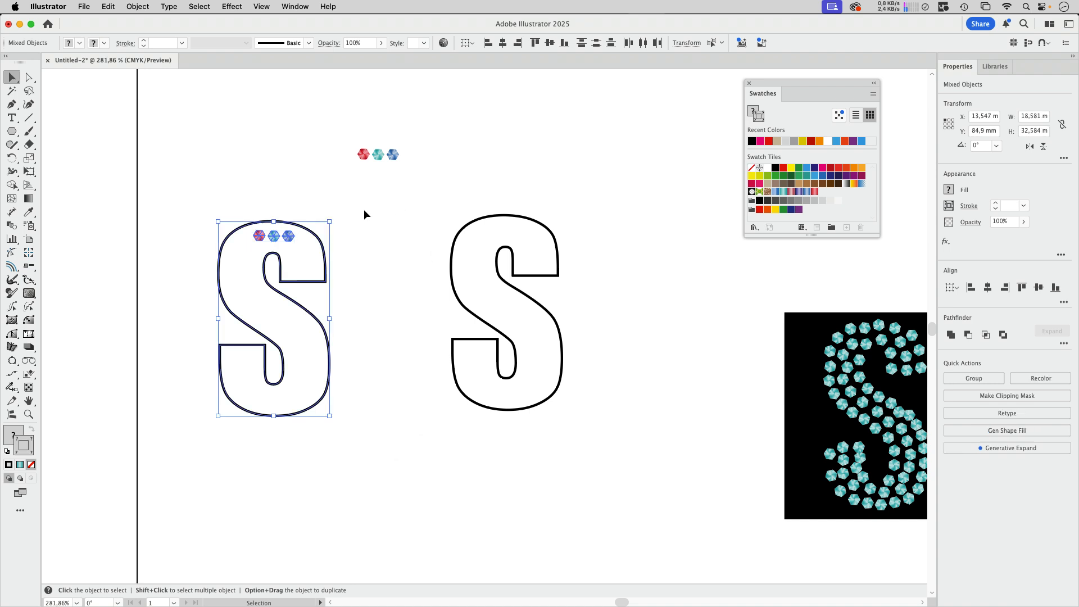
click(296, 8)
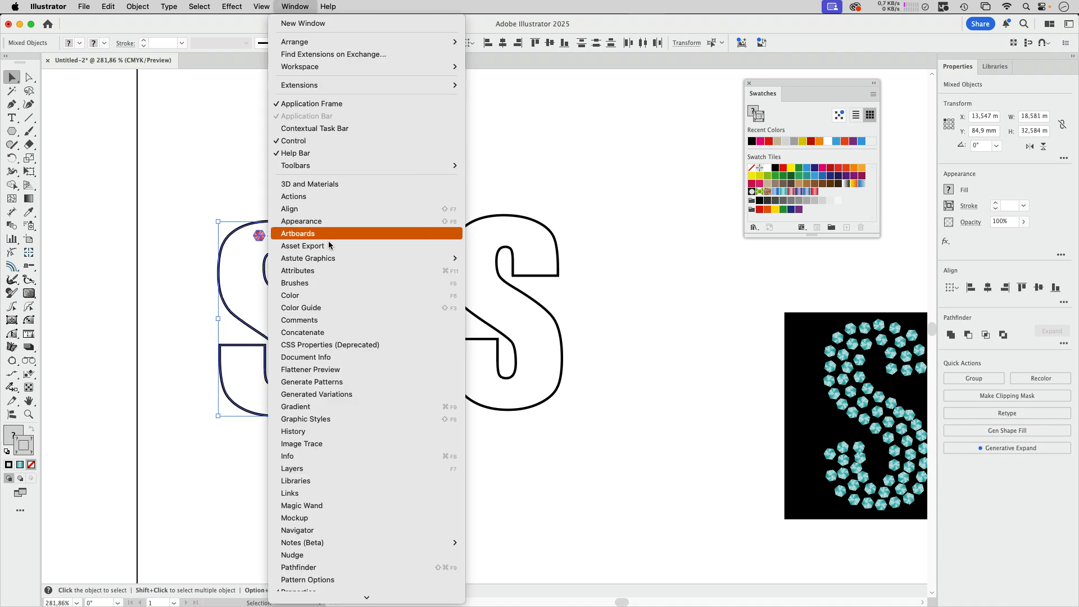
mouse_move(331, 256)
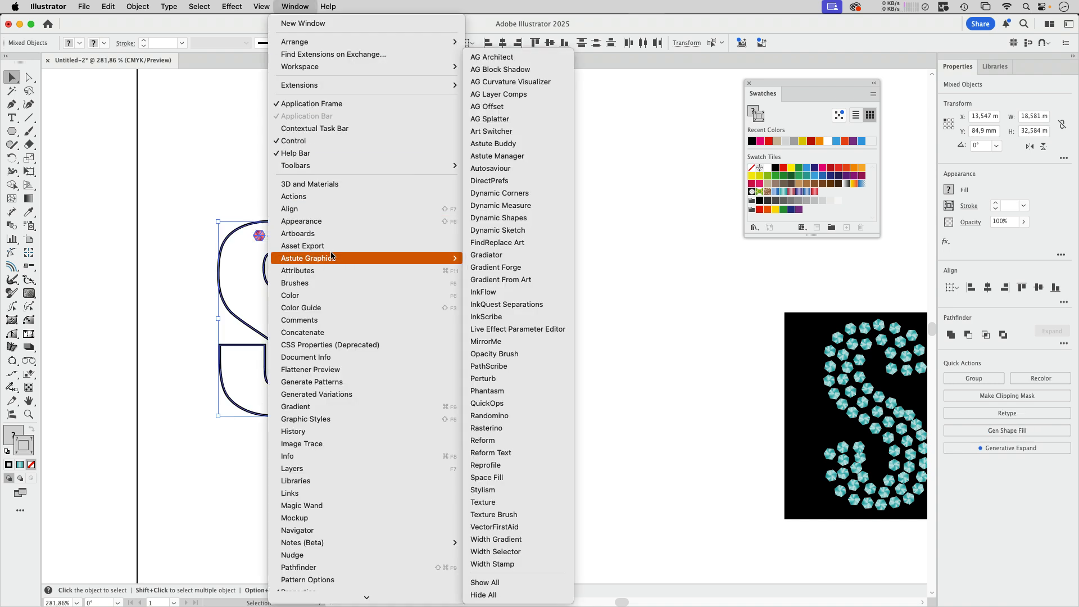
click(487, 477)
drag(586, 102, 404, 187)
click(422, 227)
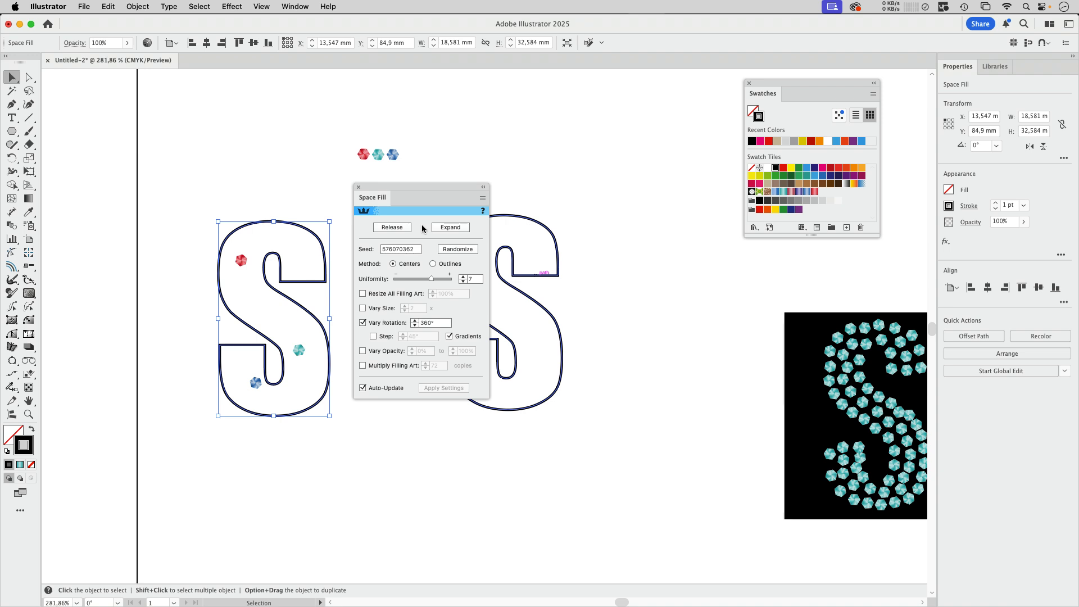
Multiply the filling art to 34 copies in Space Fill and randomize the hexagon arrangement
click(362, 365)
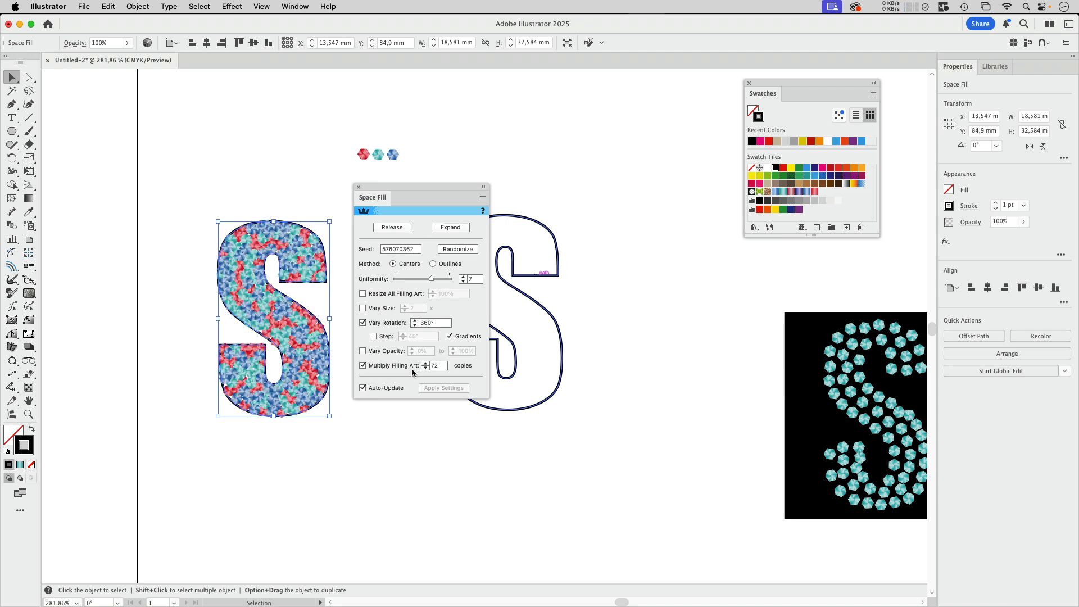
click(425, 368)
click(426, 368)
click(425, 368)
click(425, 368)
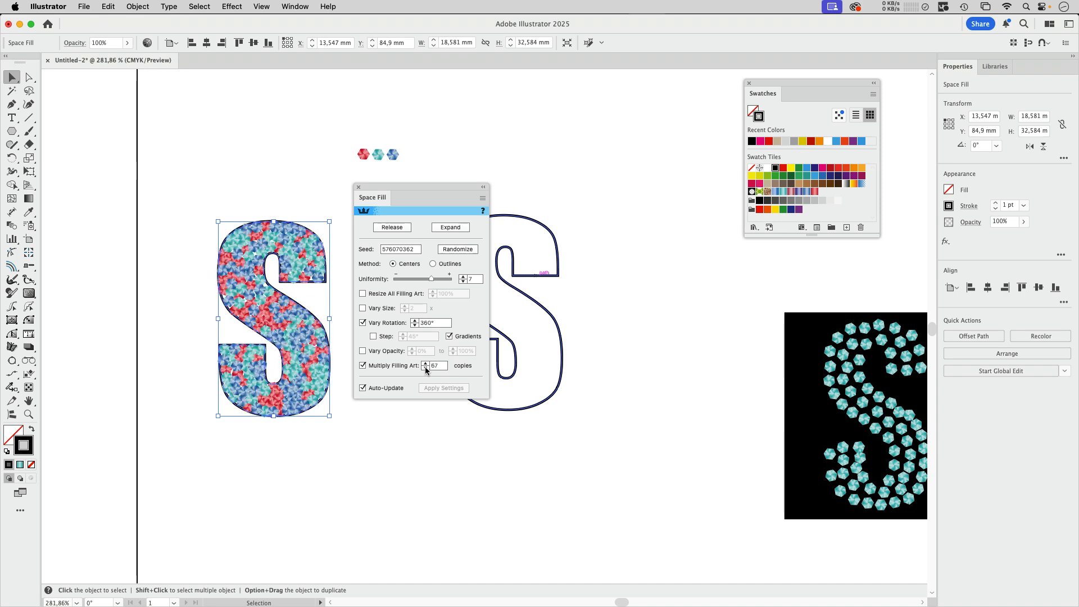
click(425, 368)
click(425, 368)
click(425, 368)
click(425, 368)
click(425, 368)
click(426, 368)
click(425, 368)
click(425, 368)
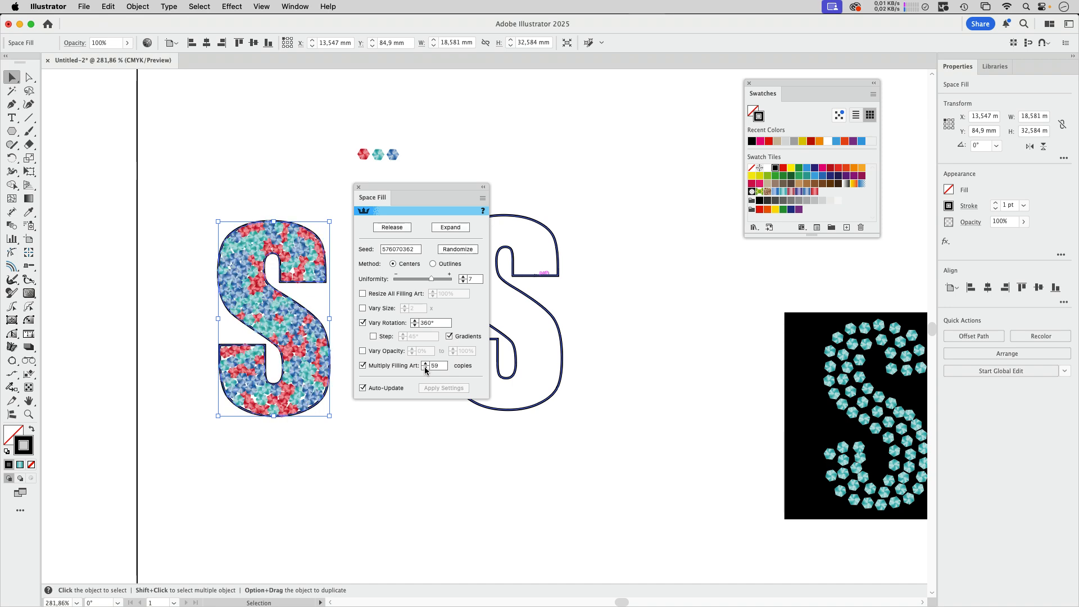
click(425, 368)
click(426, 368)
click(425, 368)
click(426, 368)
click(426, 368)
click(425, 368)
click(426, 368)
click(425, 368)
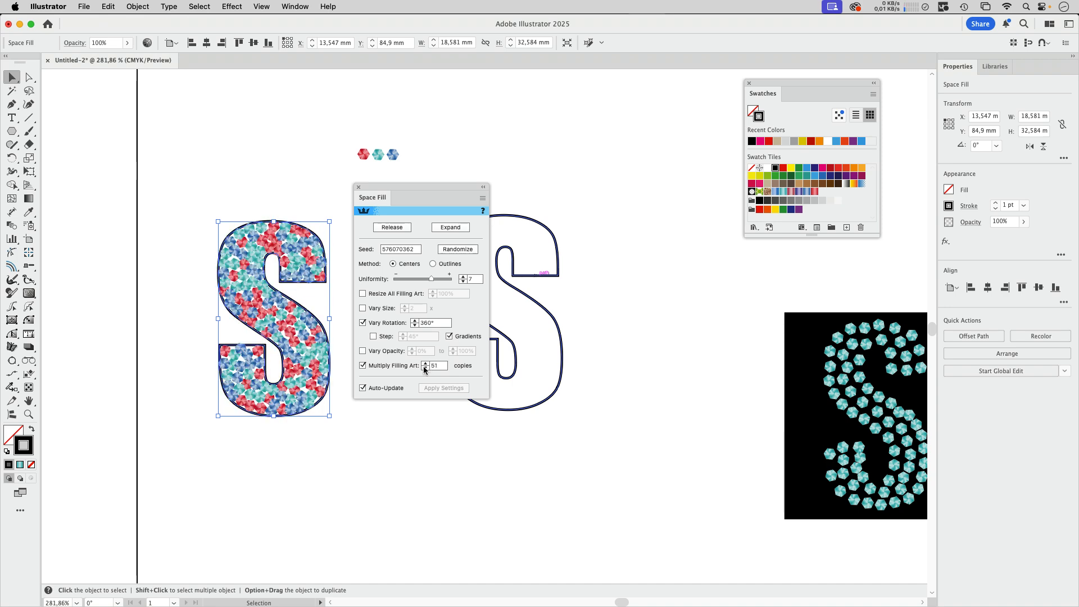
click(425, 369)
click(426, 368)
click(425, 368)
click(426, 368)
click(425, 368)
click(425, 368)
click(425, 368)
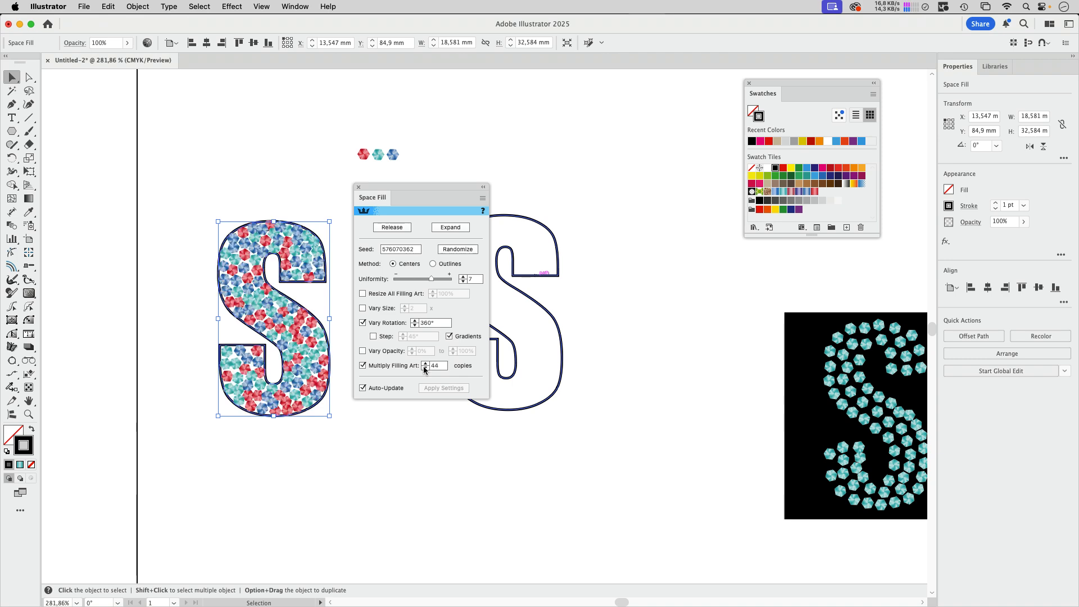
click(425, 369)
click(426, 368)
click(425, 368)
click(426, 368)
click(425, 368)
click(425, 368)
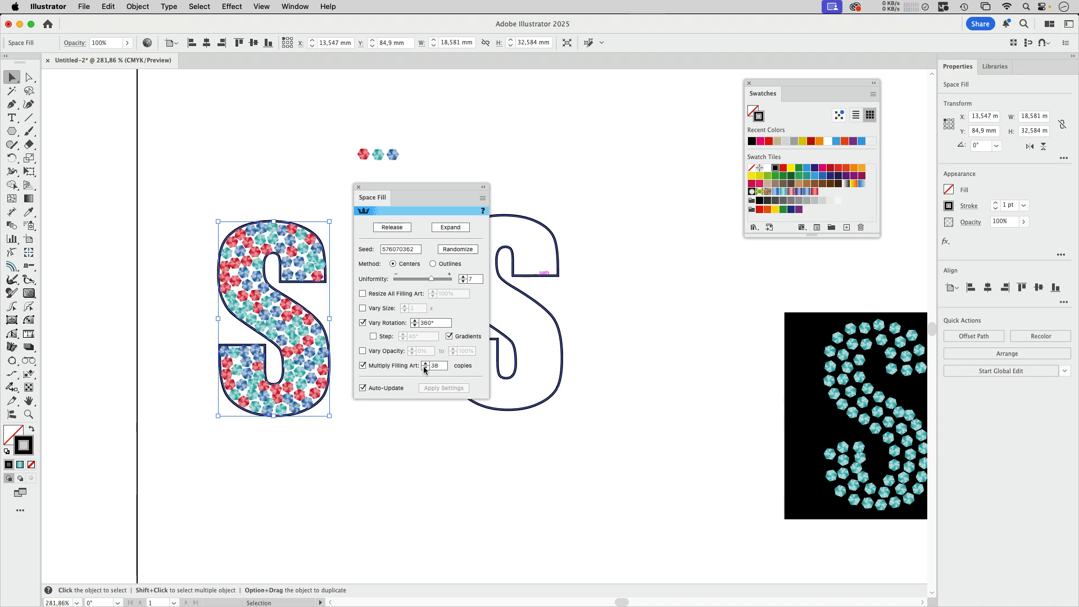
click(425, 368)
click(425, 368)
click(425, 368)
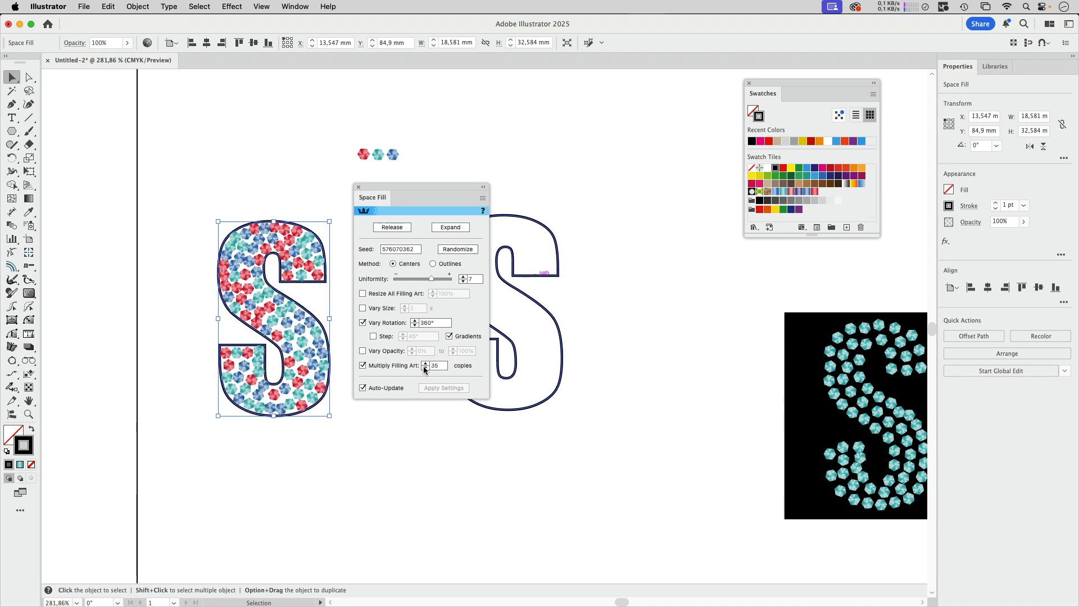
click(426, 368)
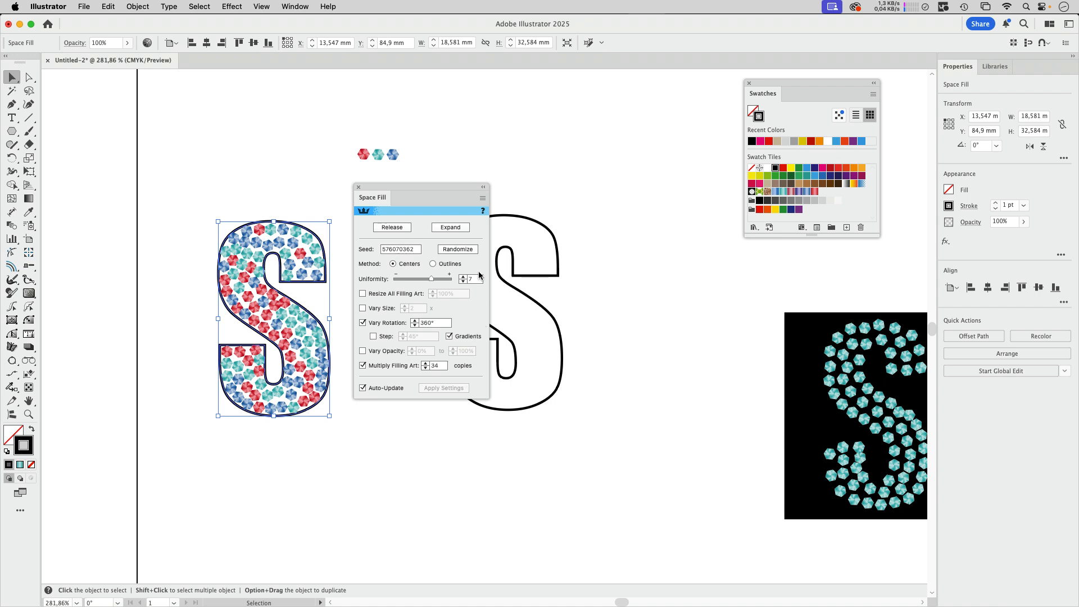
click(464, 250)
click(465, 251)
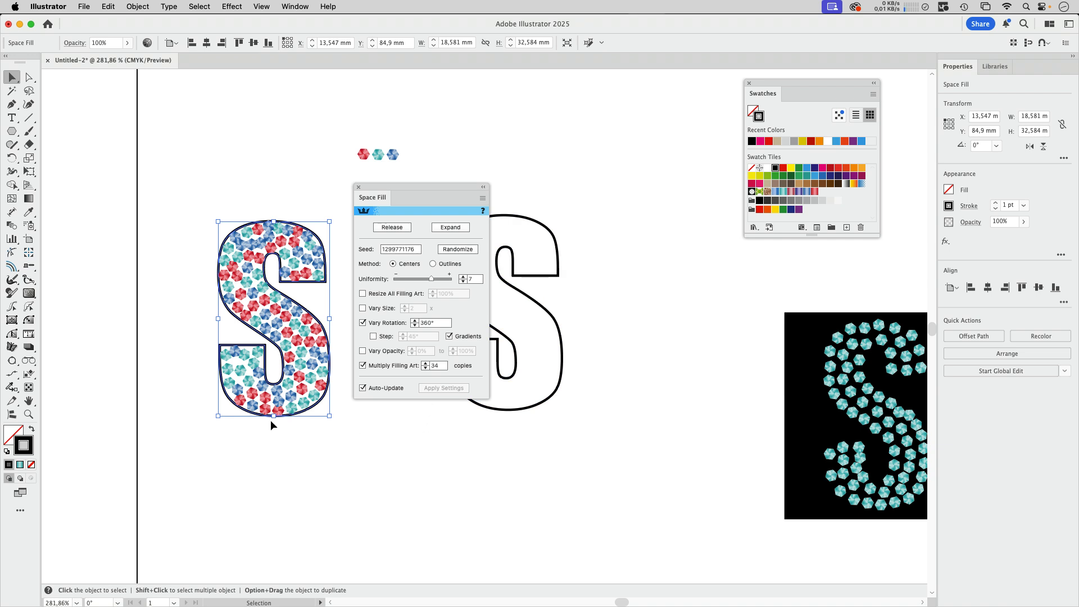
Remove the stroke from the hexagon-filled S and close the Space Fill settings
click(31, 465)
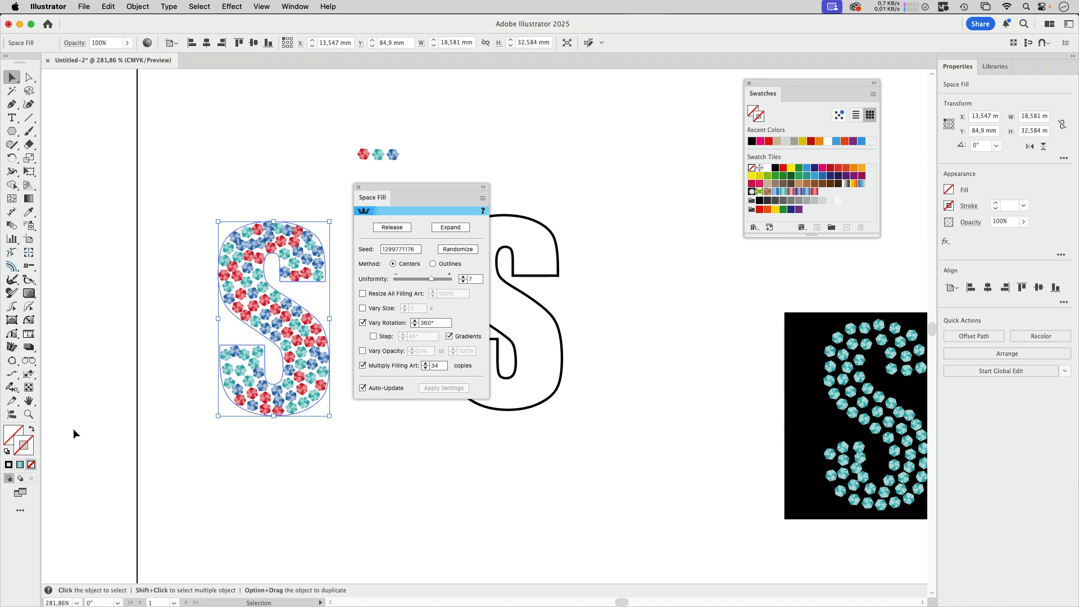
click(147, 326)
drag(404, 186, 722, 262)
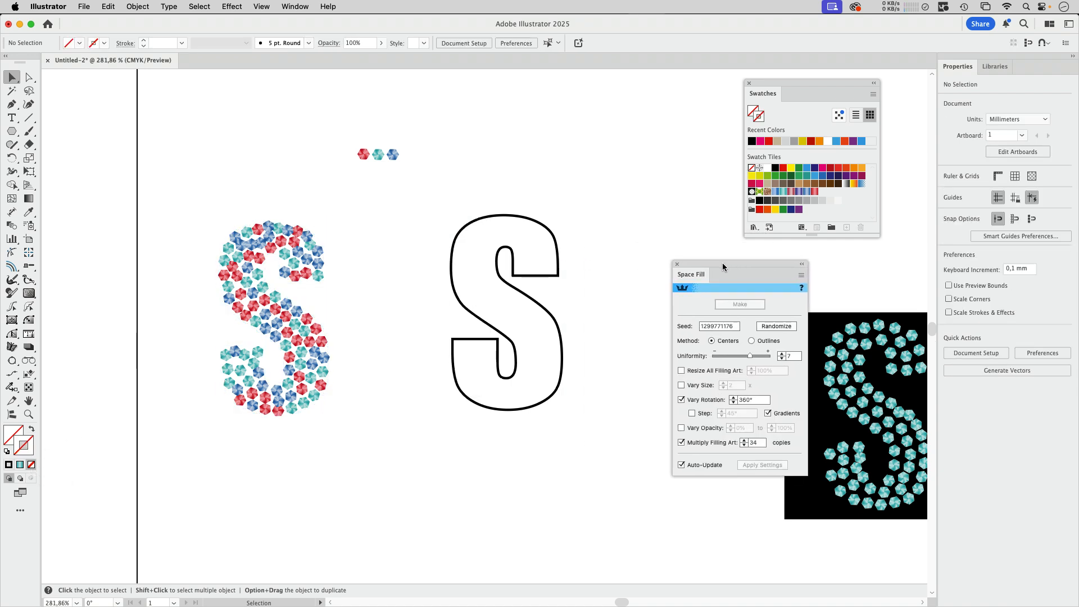
click(678, 264)
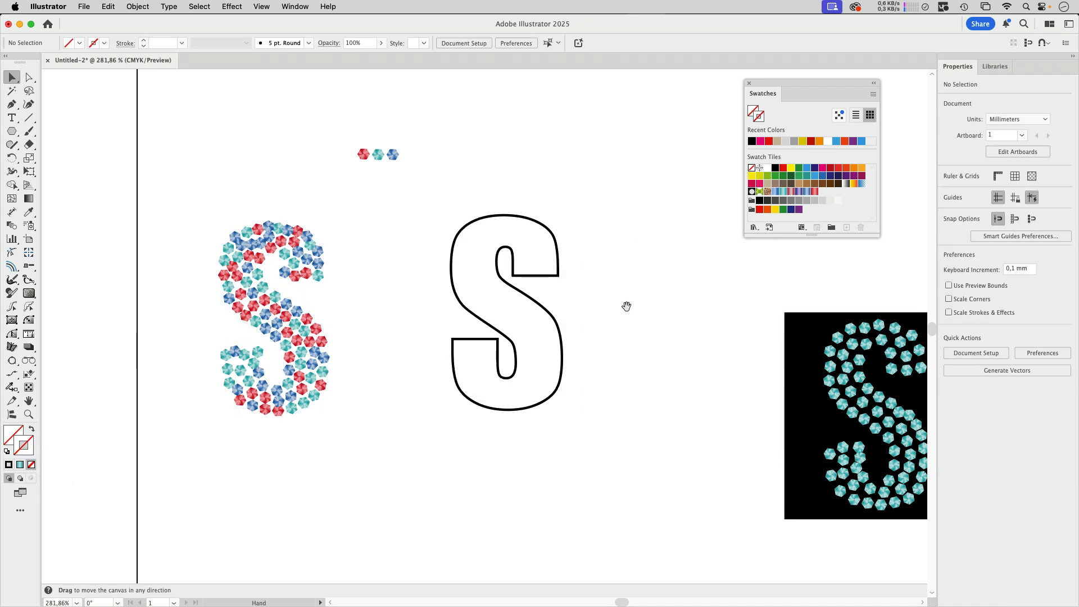
Duplicate the blue hexagon above the outlined S and reduce the copy to 1 color in the advanced Recolor Artwork options
drag(626, 303, 508, 336)
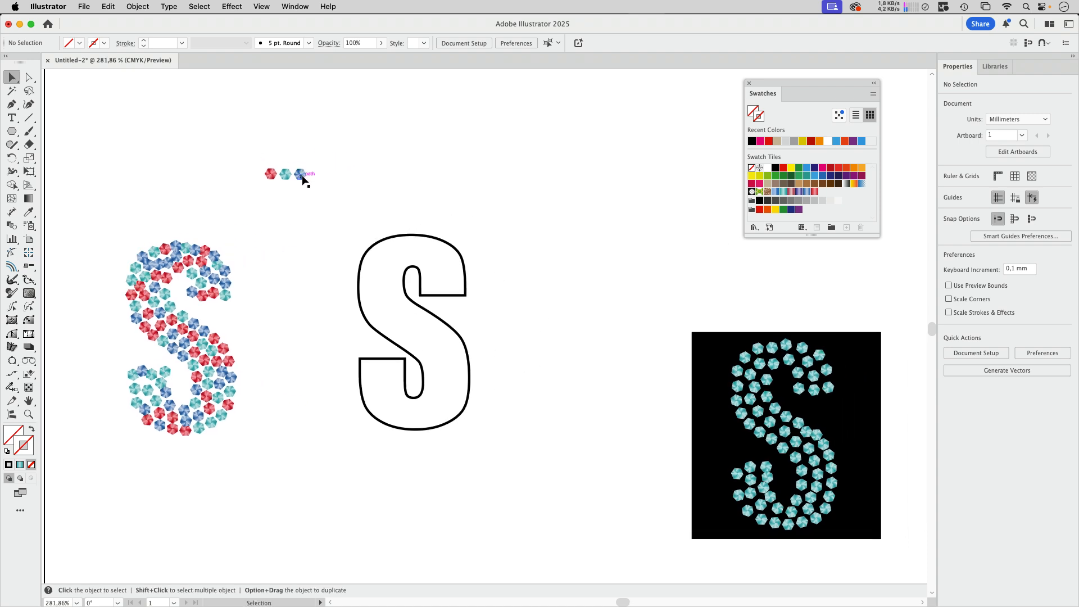
drag(303, 174, 422, 184)
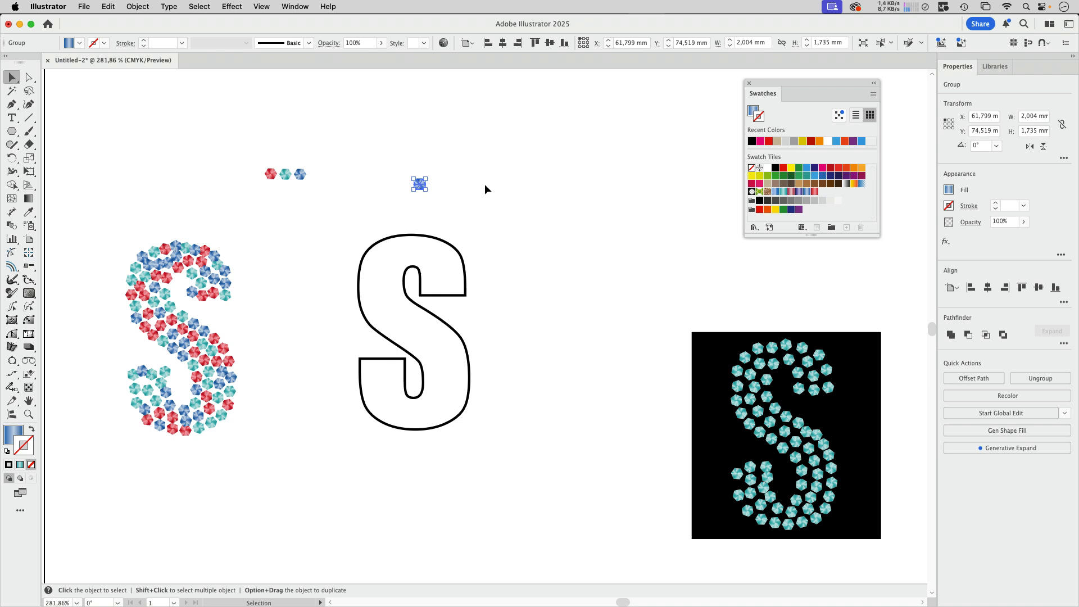
click(444, 43)
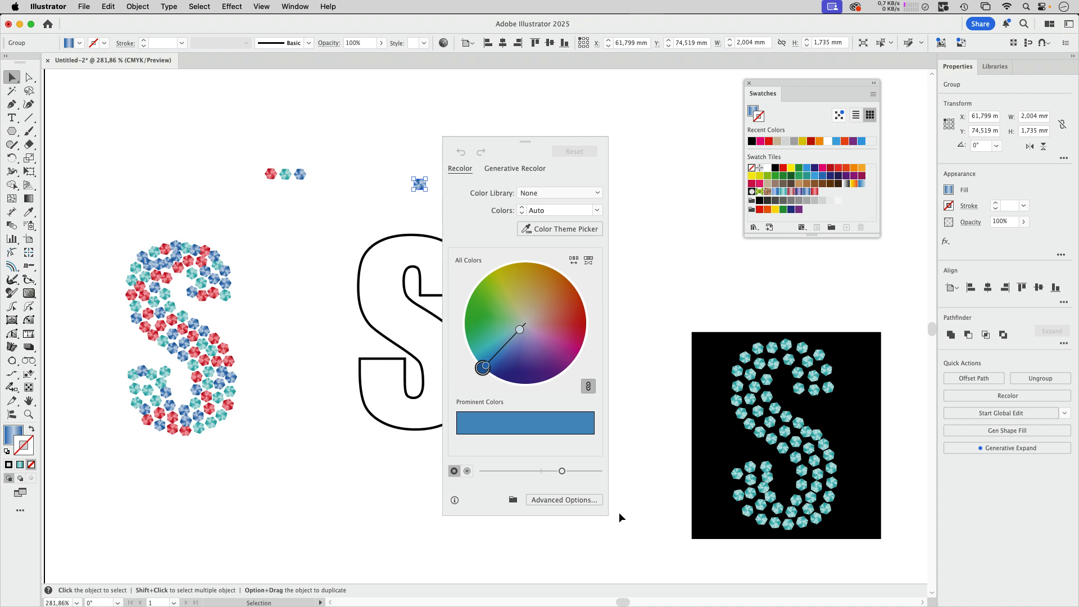
click(580, 504)
drag(486, 167, 713, 168)
click(713, 169)
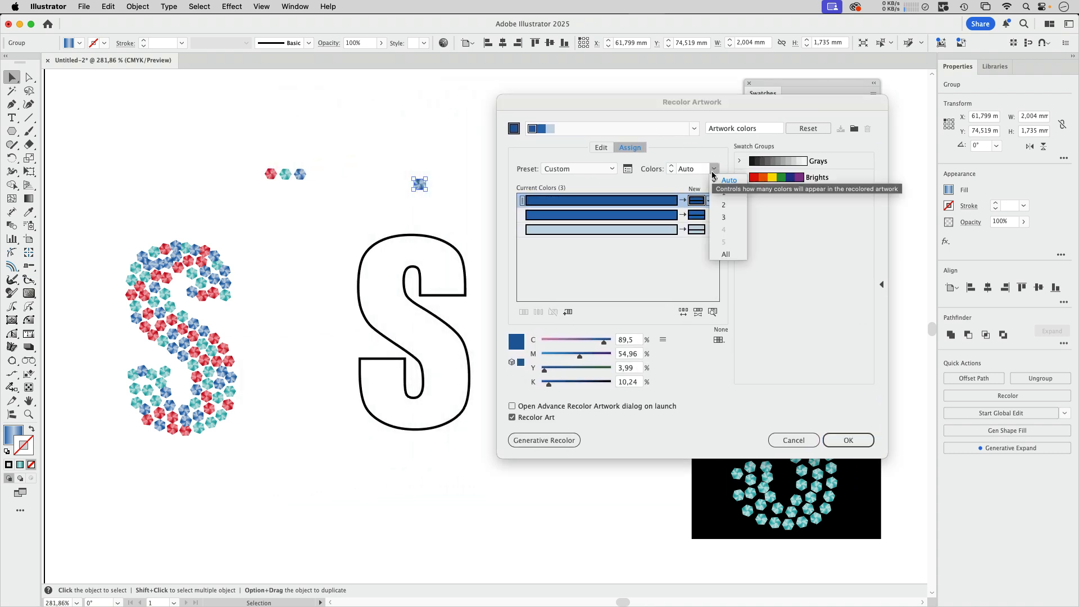
click(735, 193)
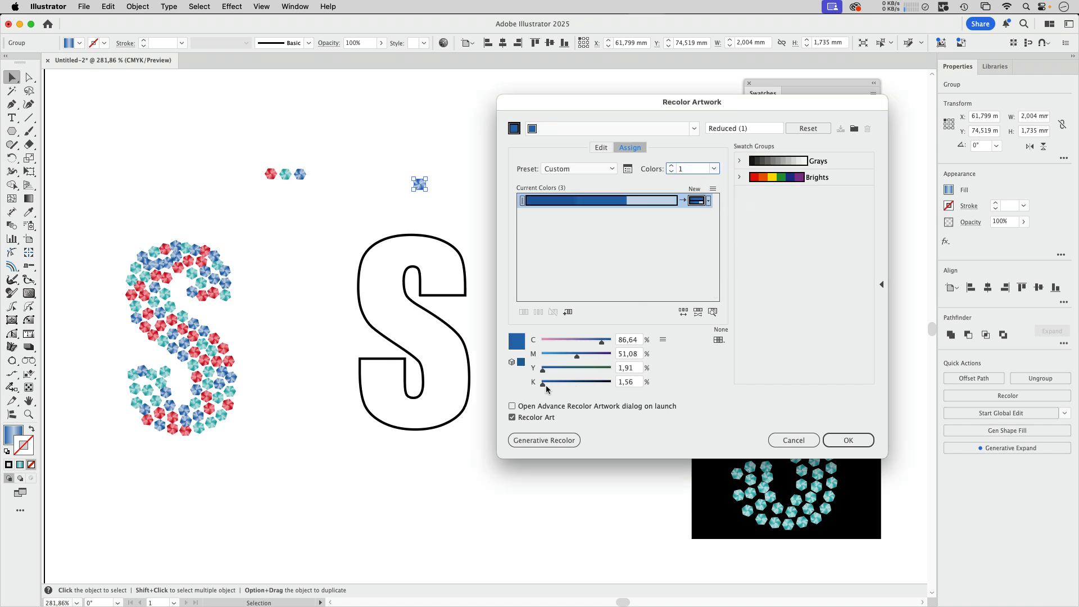
Recolor the duplicated hexagon to black shades with cyan 0, magenta 0 and black 100%
drag(543, 384, 650, 384)
drag(577, 356, 541, 356)
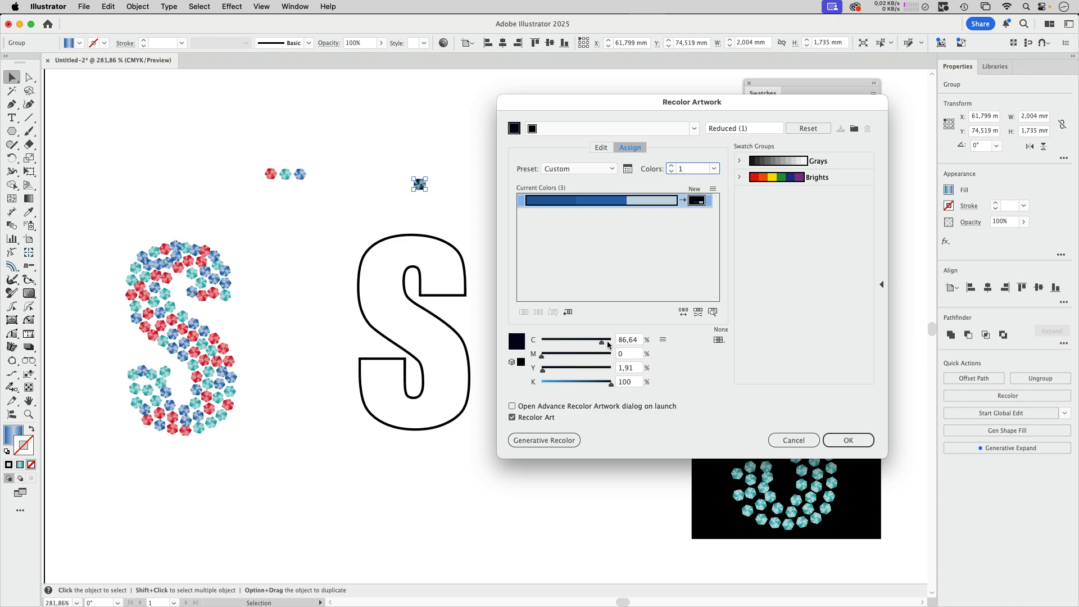
drag(601, 341, 548, 341)
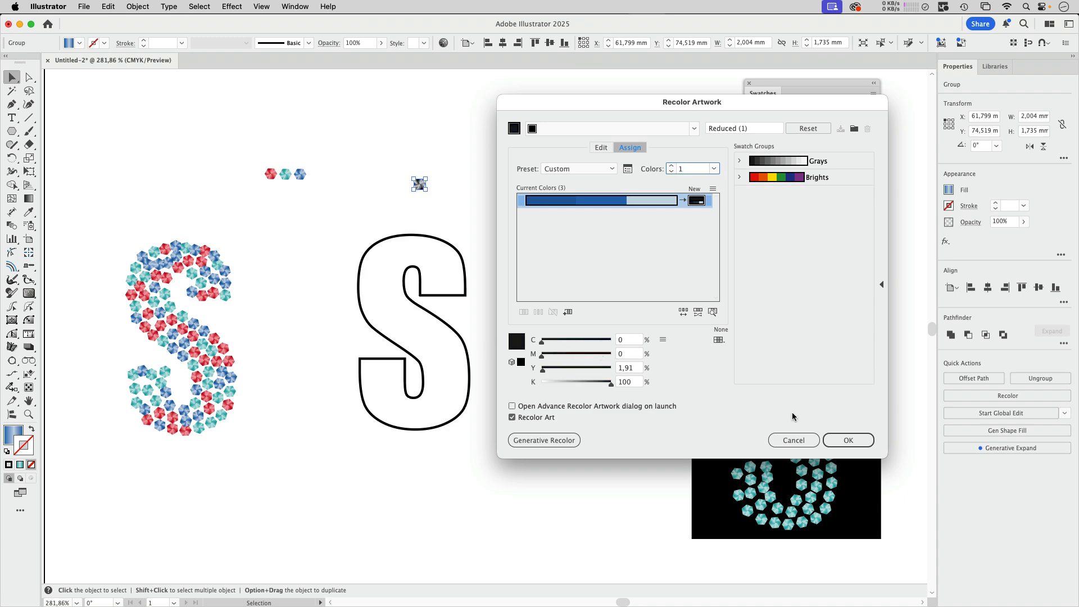
click(848, 440)
Expand the black hexagon's gradient fills into 20 objects and check the resulting paths in outline view
drag(434, 171, 684, 204)
drag(289, 177, 455, 304)
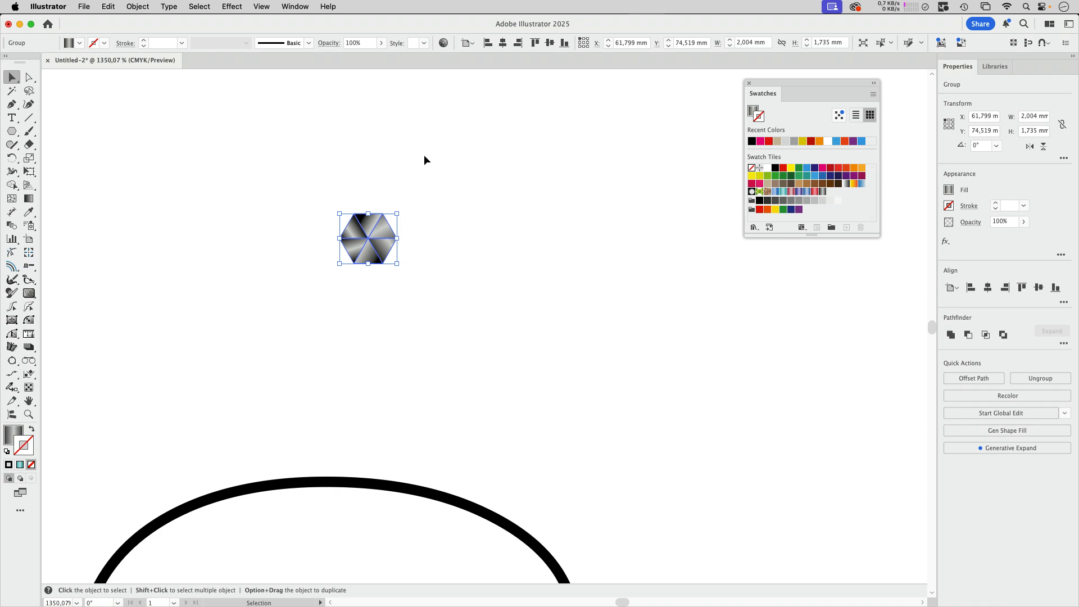
click(138, 6)
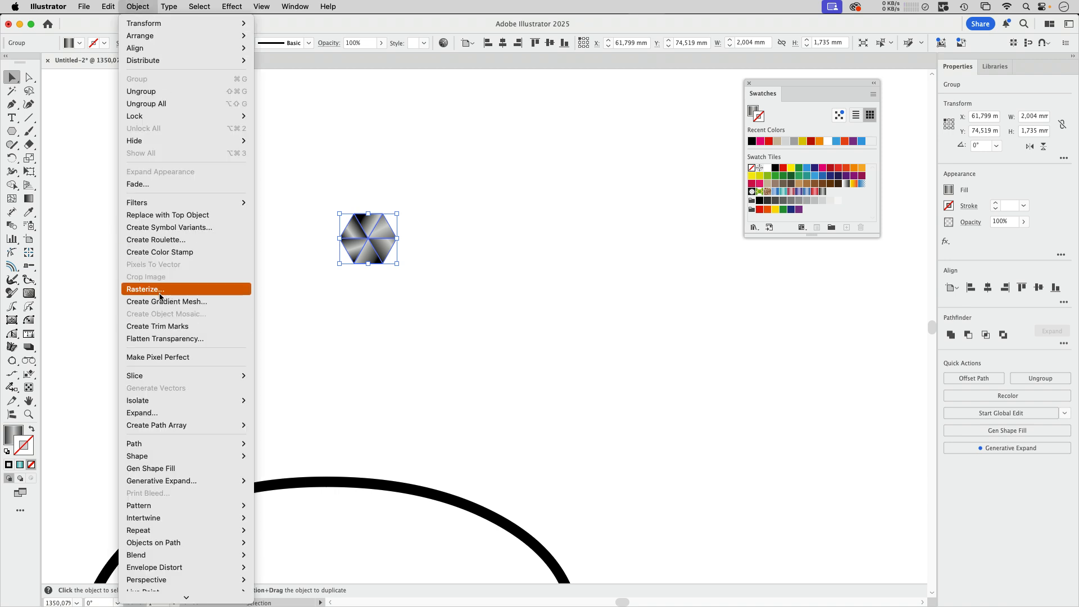
click(168, 415)
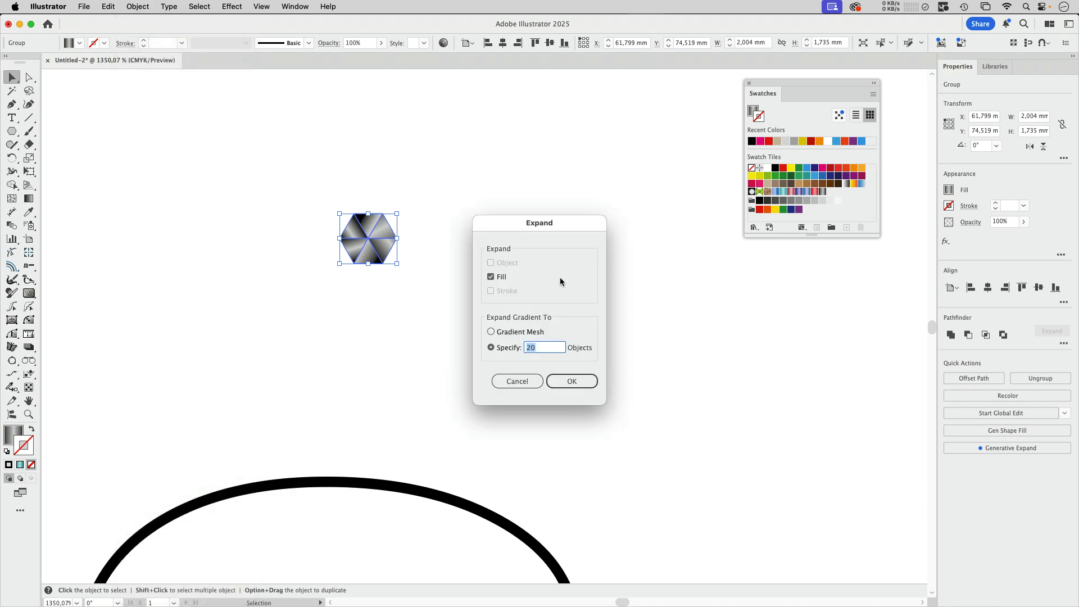
drag(524, 224, 518, 148)
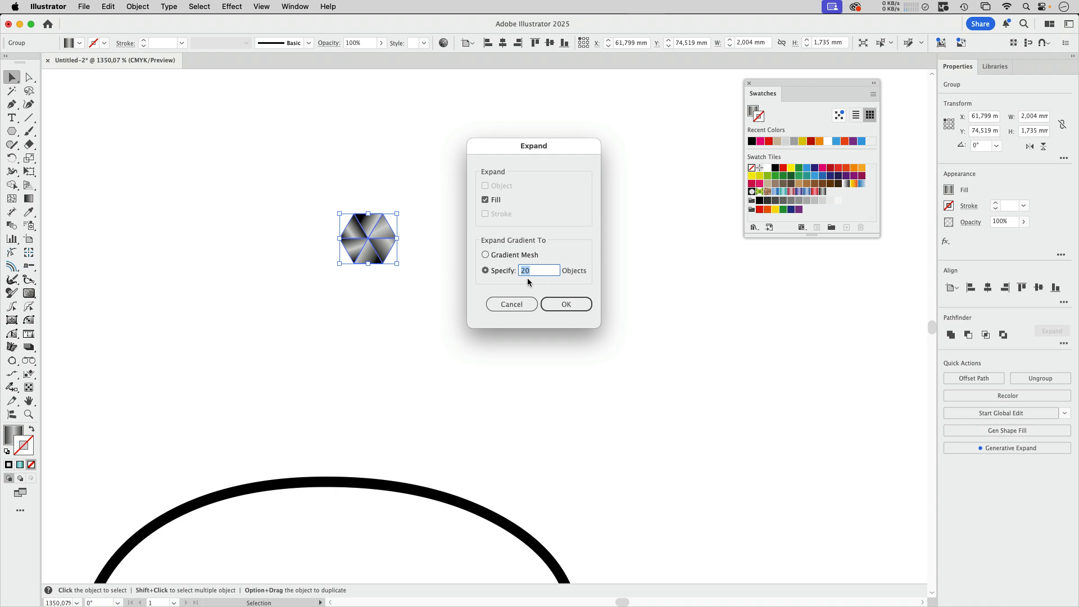
click(567, 303)
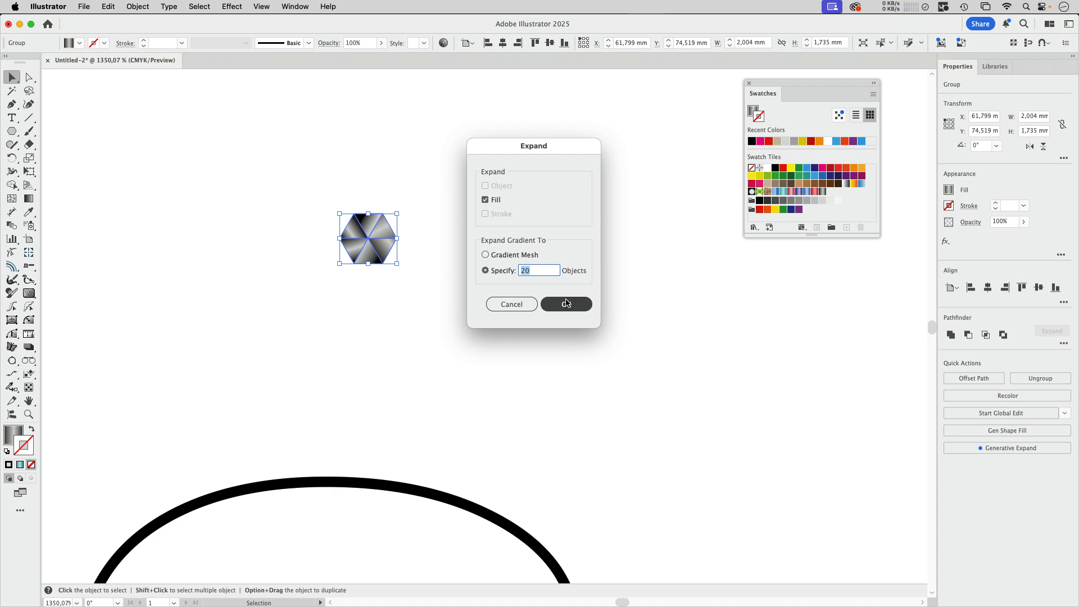
click(429, 231)
drag(351, 193, 546, 262)
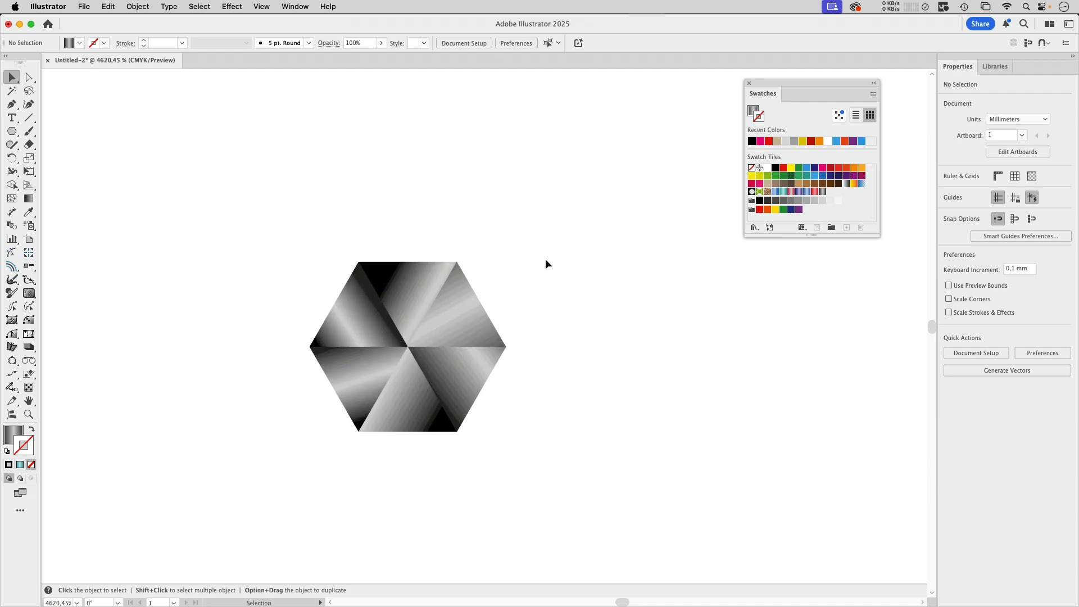
key(super+y)
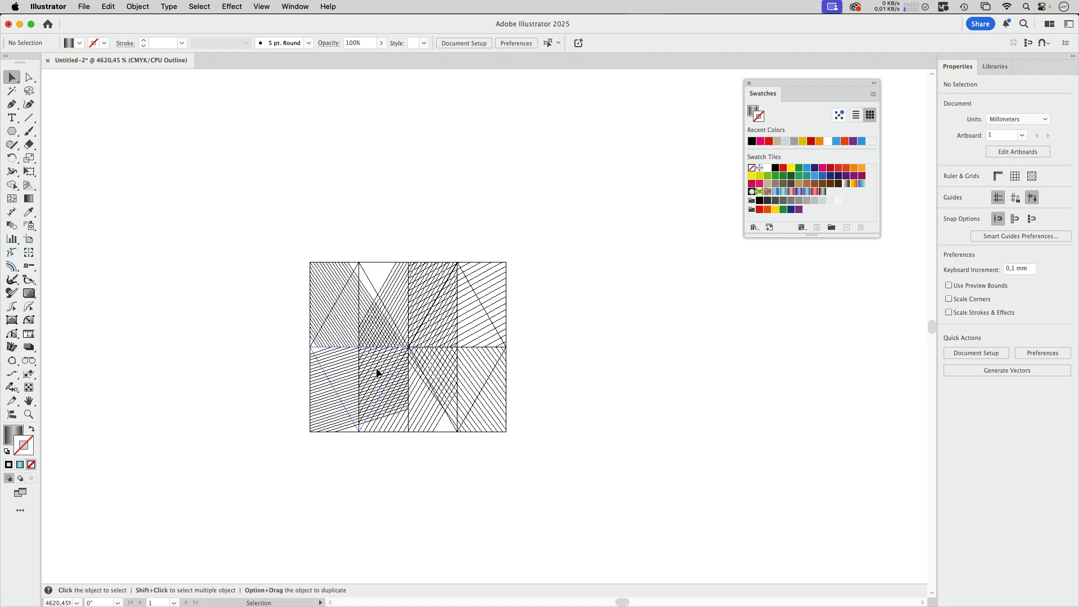
key(super+y)
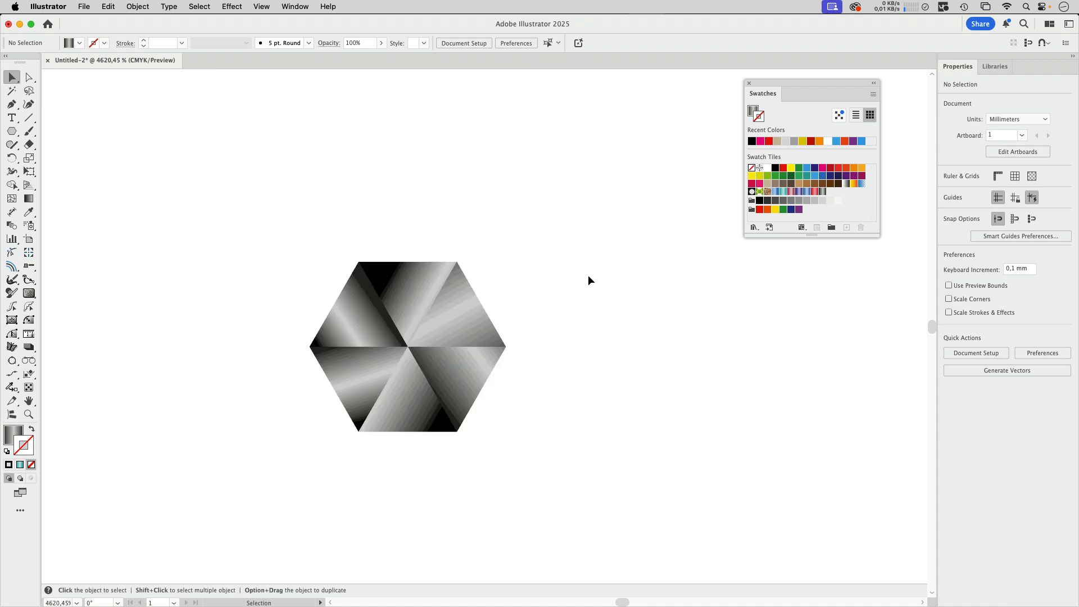
Ungroup the expanded hexagon into its separate triangles and select the upper-right triangle
click(487, 315)
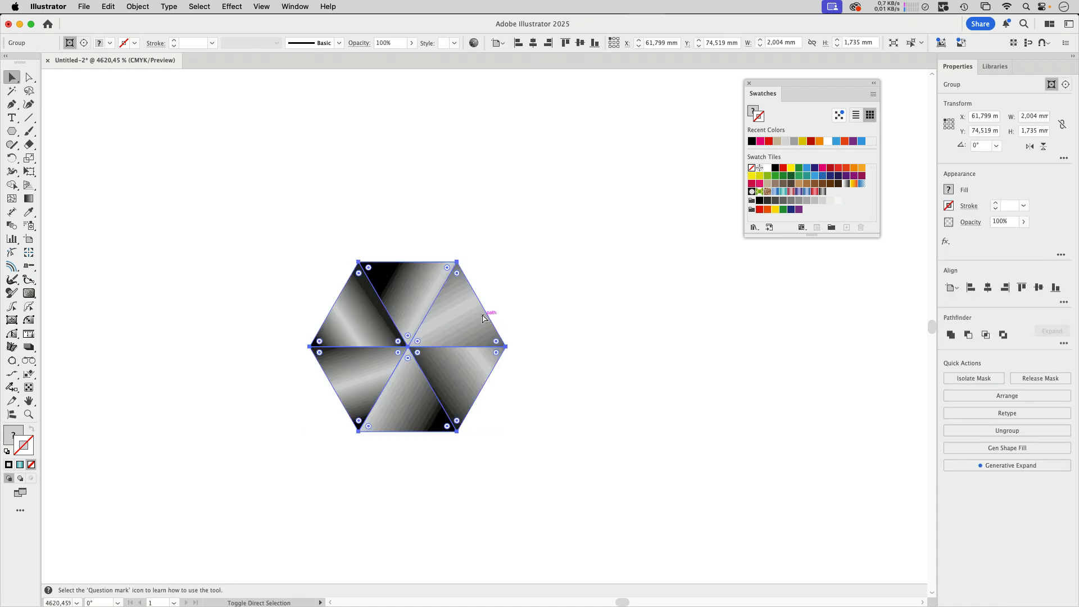
key(super+shift+g)
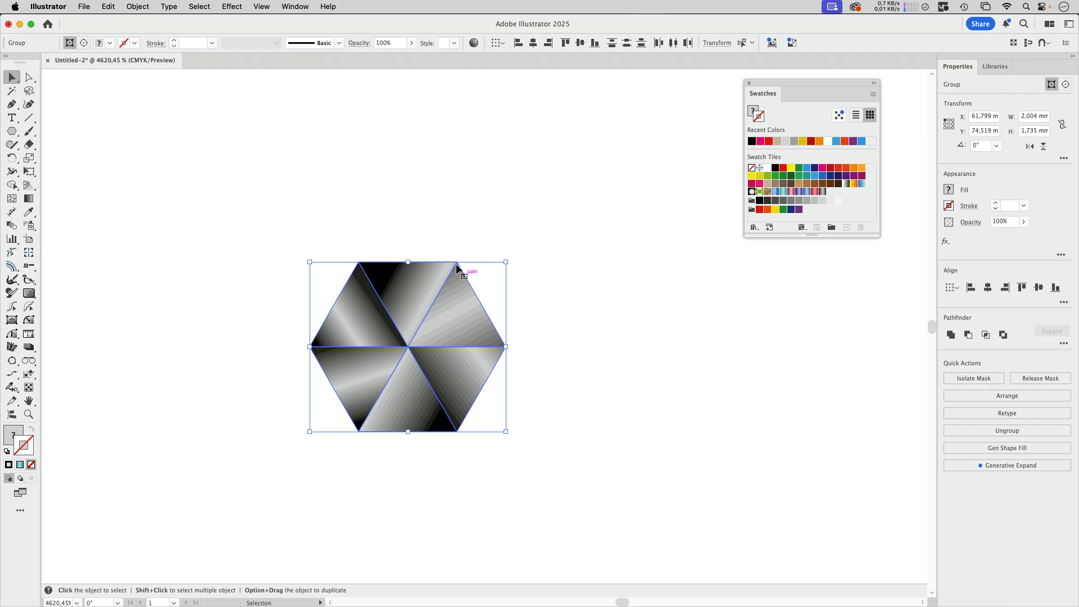
click(498, 233)
click(478, 303)
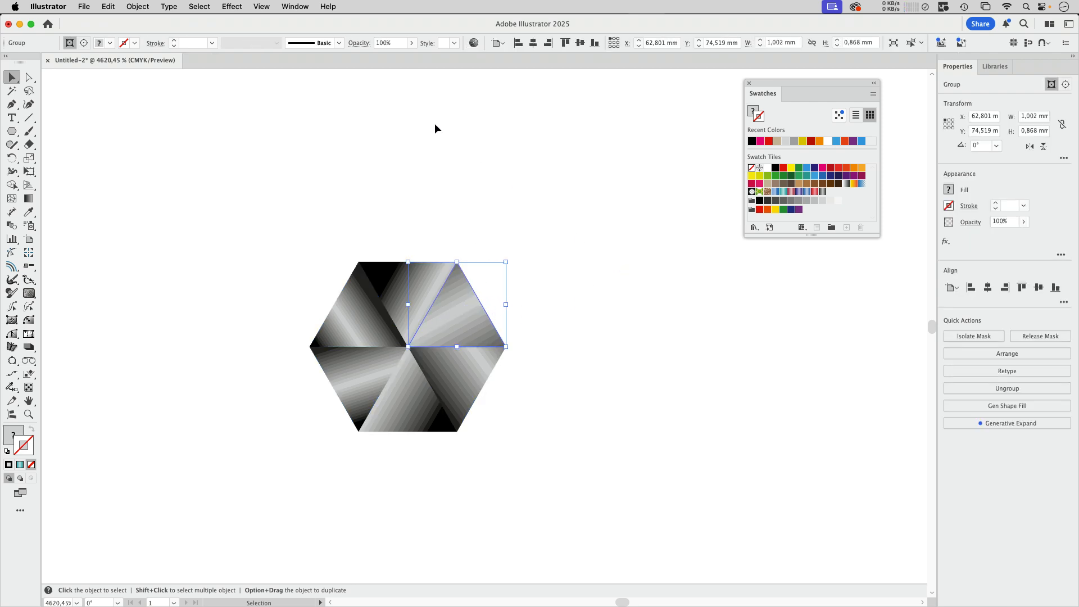
Show the Pathfinder panel and crop the hexagon's upper-right triangle group
click(295, 6)
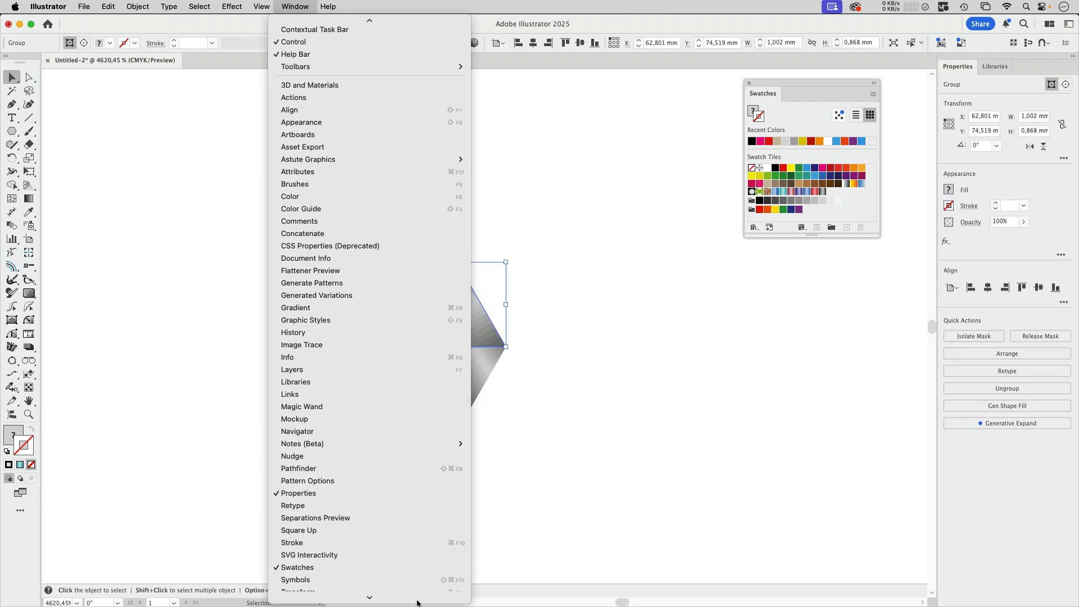
click(345, 456)
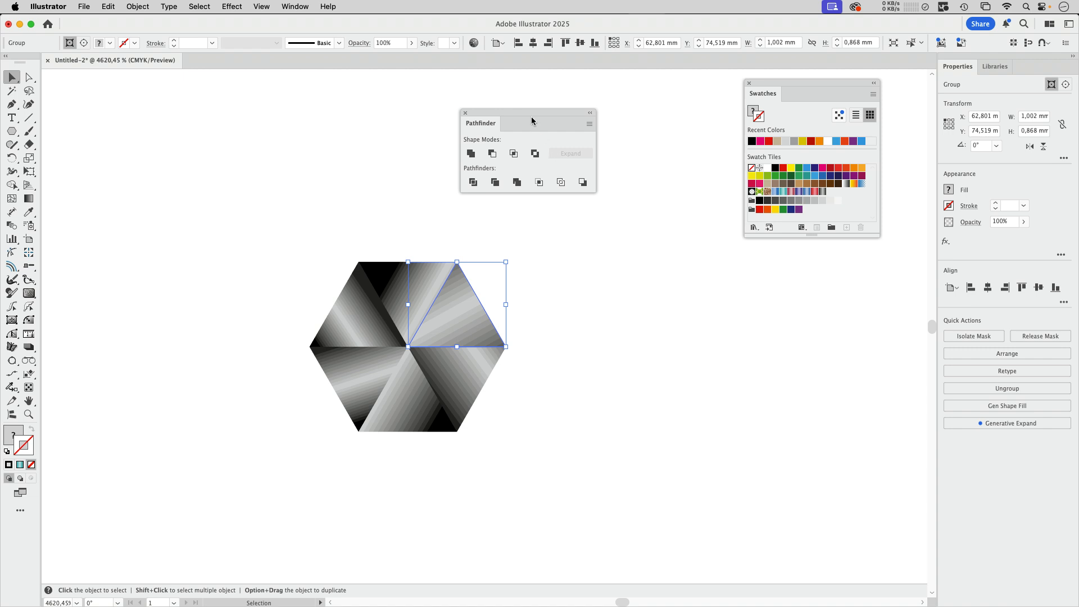
drag(532, 120, 434, 164)
click(531, 314)
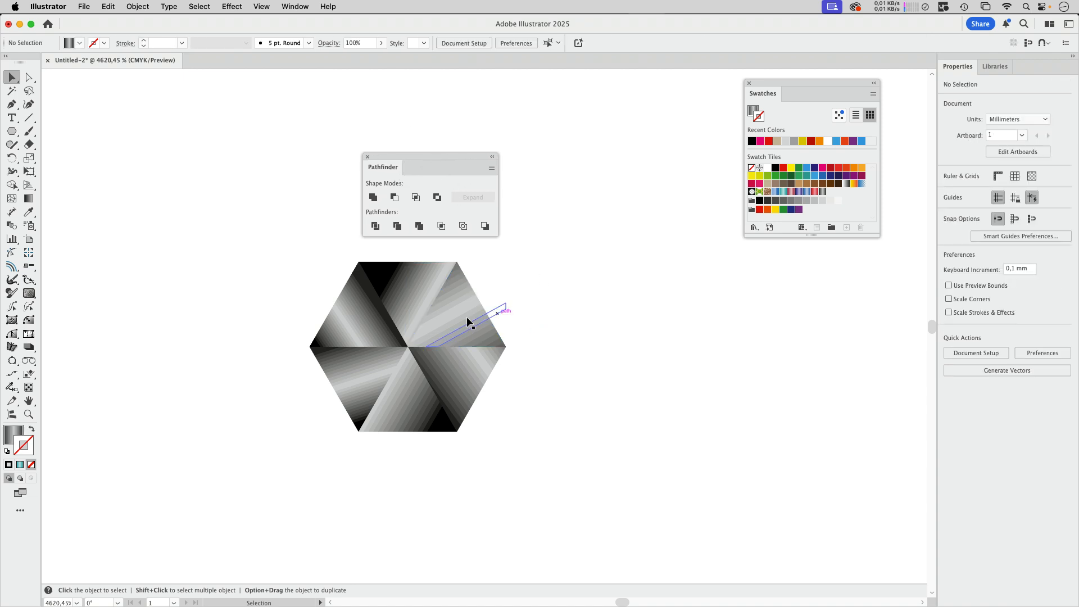
click(466, 316)
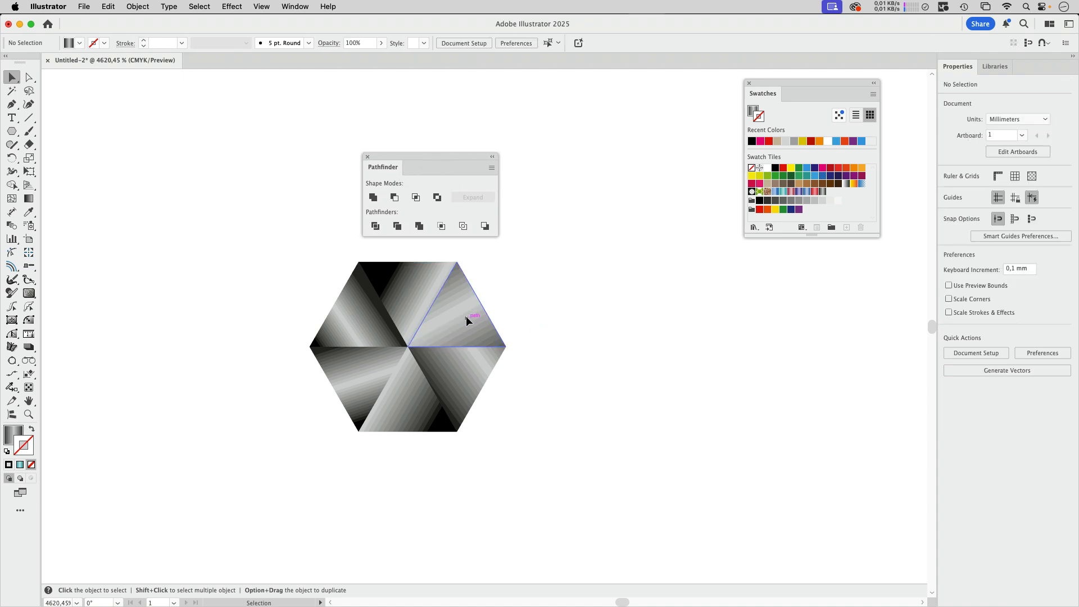
click(442, 227)
Crop the hexagon's top, upper-left, lower-left and bottom triangle groups with Pathfinder, one at a time
click(424, 281)
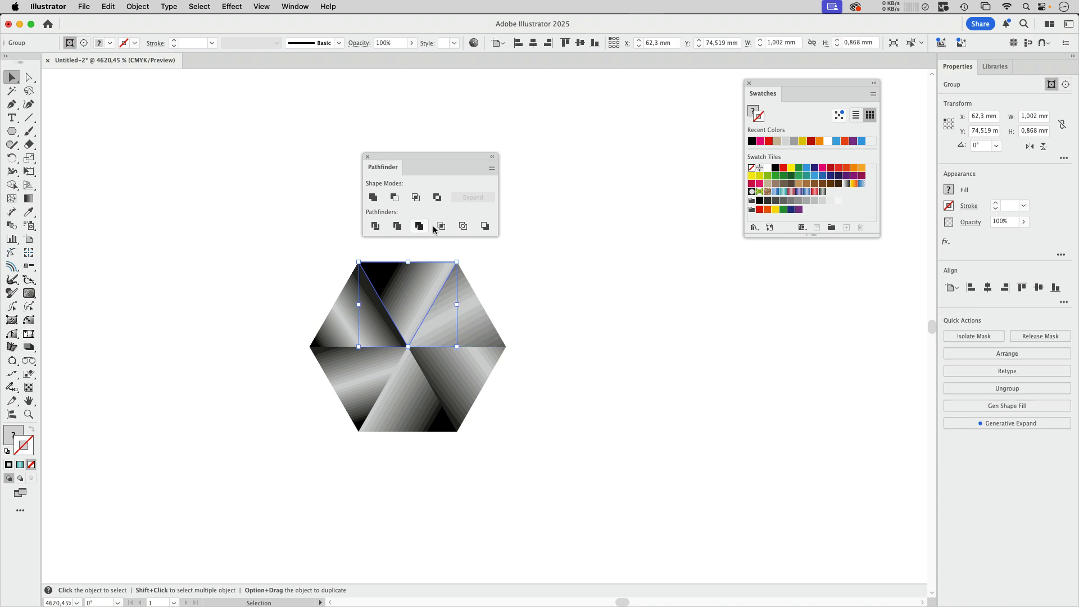
click(441, 226)
click(357, 287)
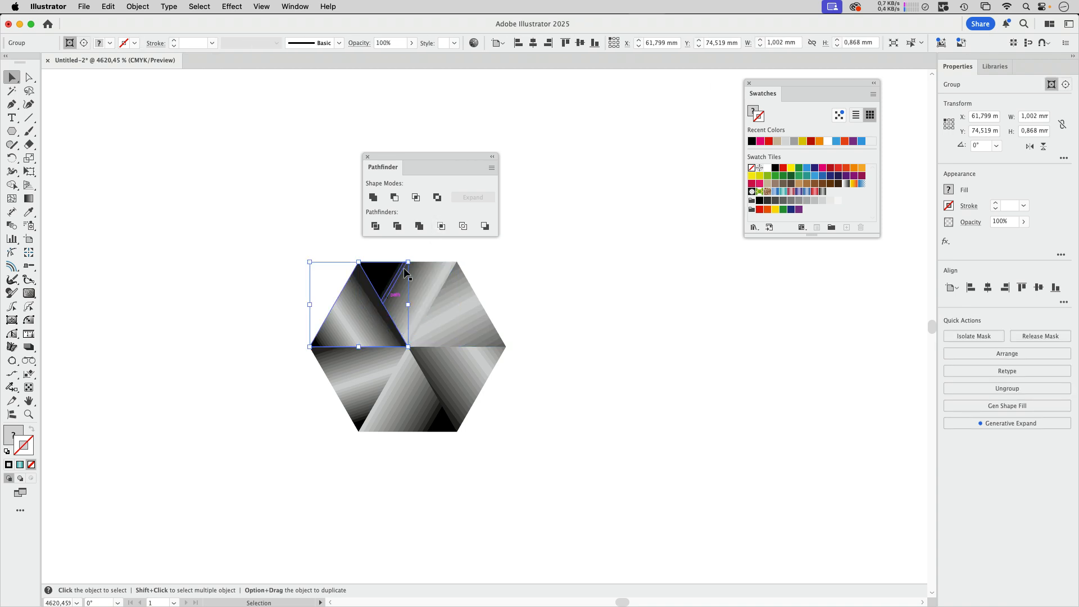
click(441, 227)
click(373, 388)
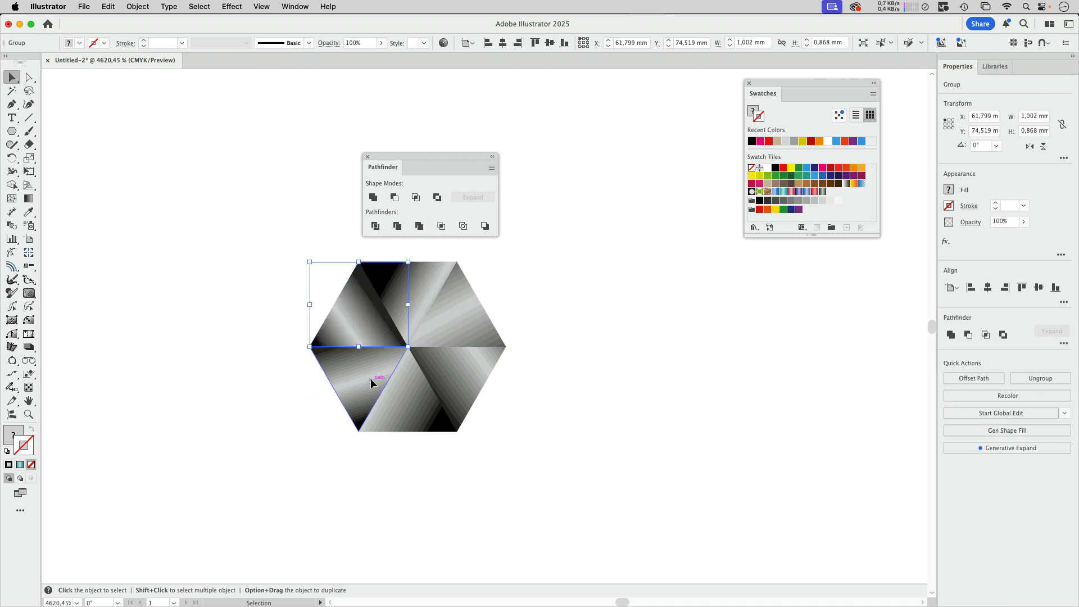
click(442, 227)
click(430, 405)
click(442, 227)
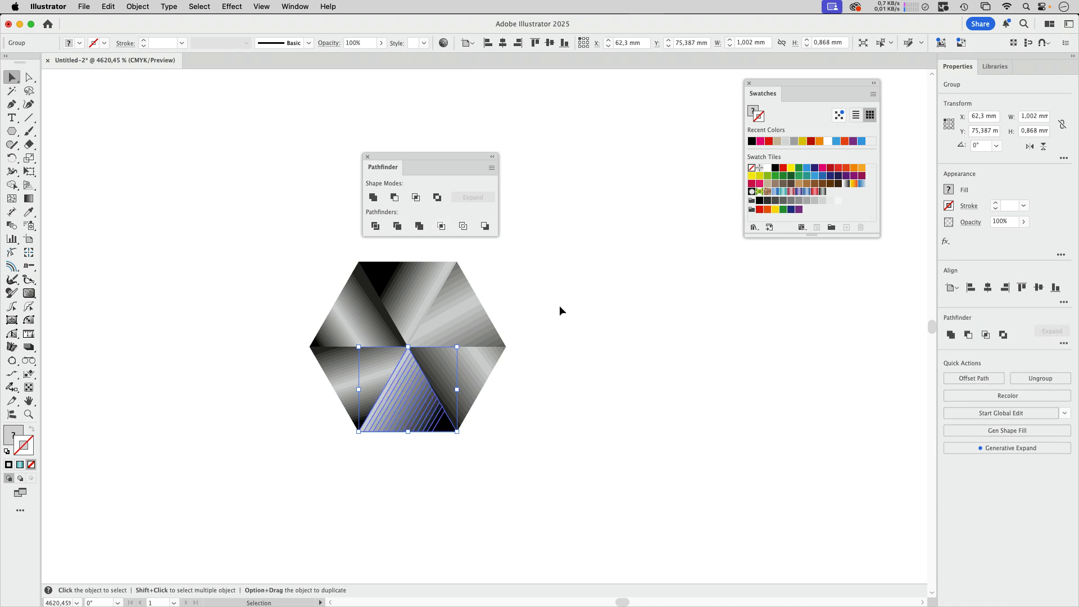
click(598, 339)
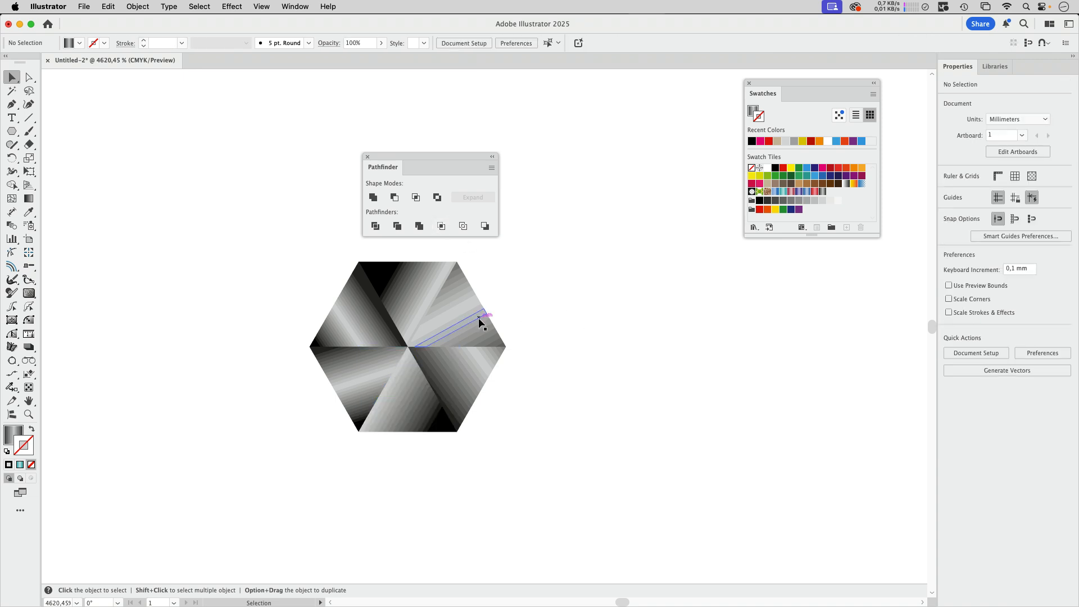
Crop the remaining lower-right triangle, checking the hexagon's paths in outline view, and close the Pathfinder panel
click(478, 318)
click(611, 326)
key(super+y)
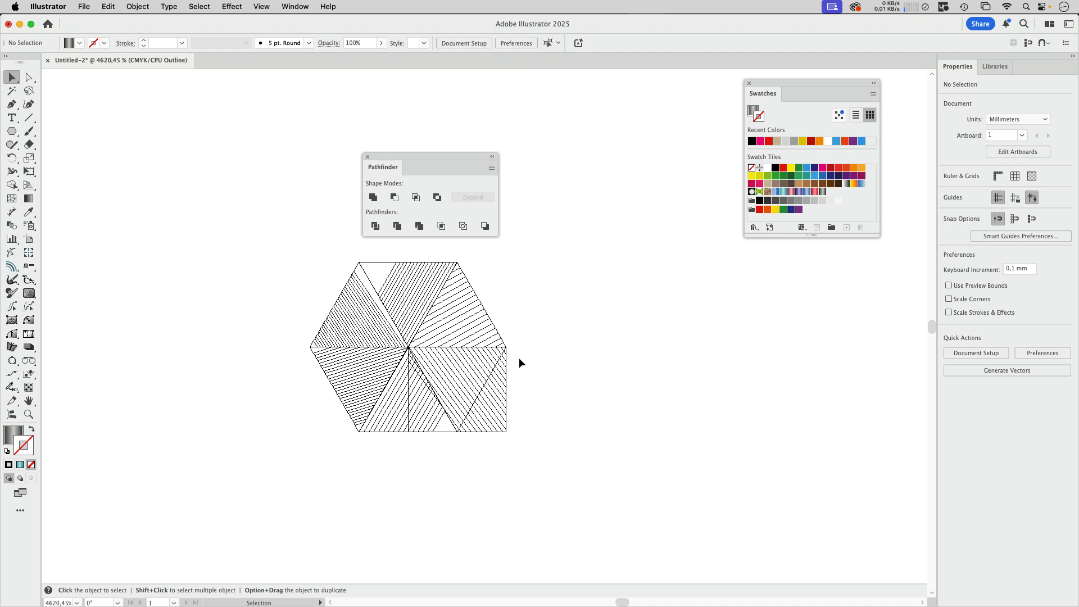
key(super+y)
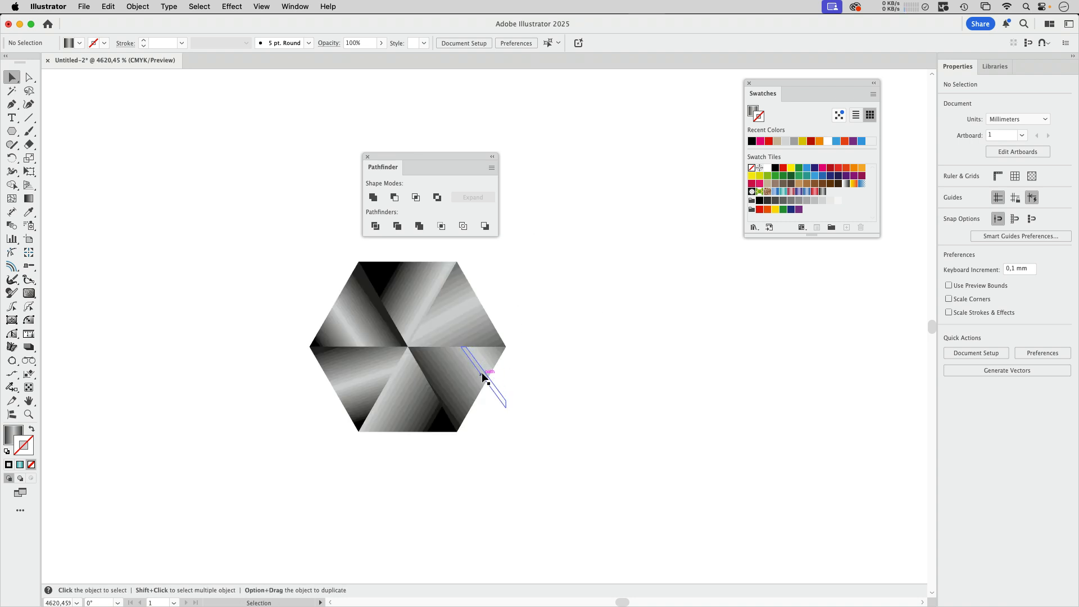
click(482, 372)
click(440, 227)
click(569, 326)
key(super+y)
key(super+y)
click(366, 158)
Create a scatter brush from the whole black hexagon, with the colorization method set to Tints
scroll(404, 156, down, 10)
drag(380, 148, 443, 213)
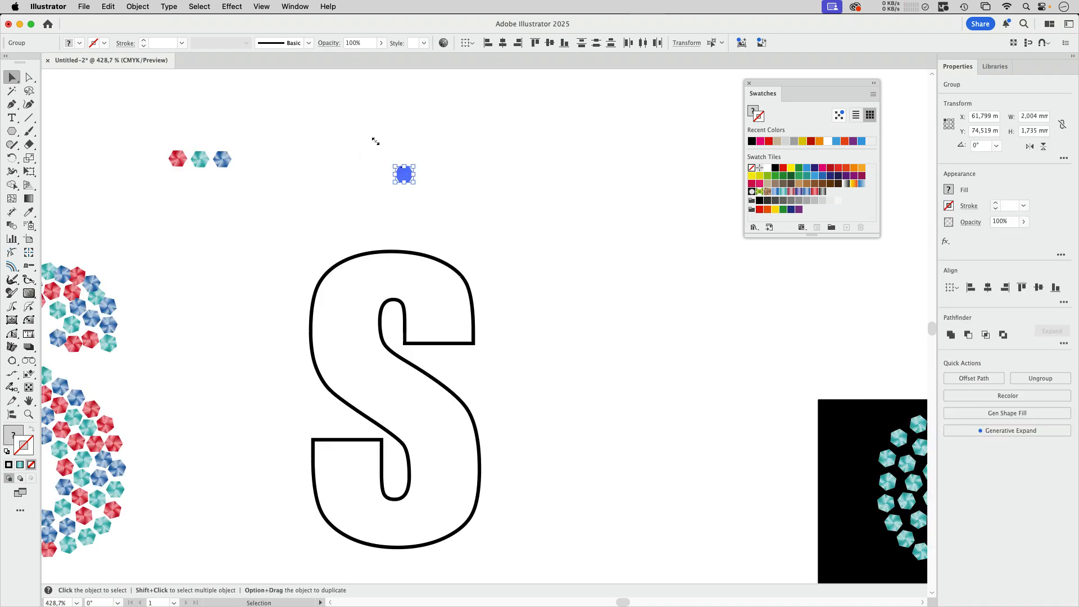
click(299, 6)
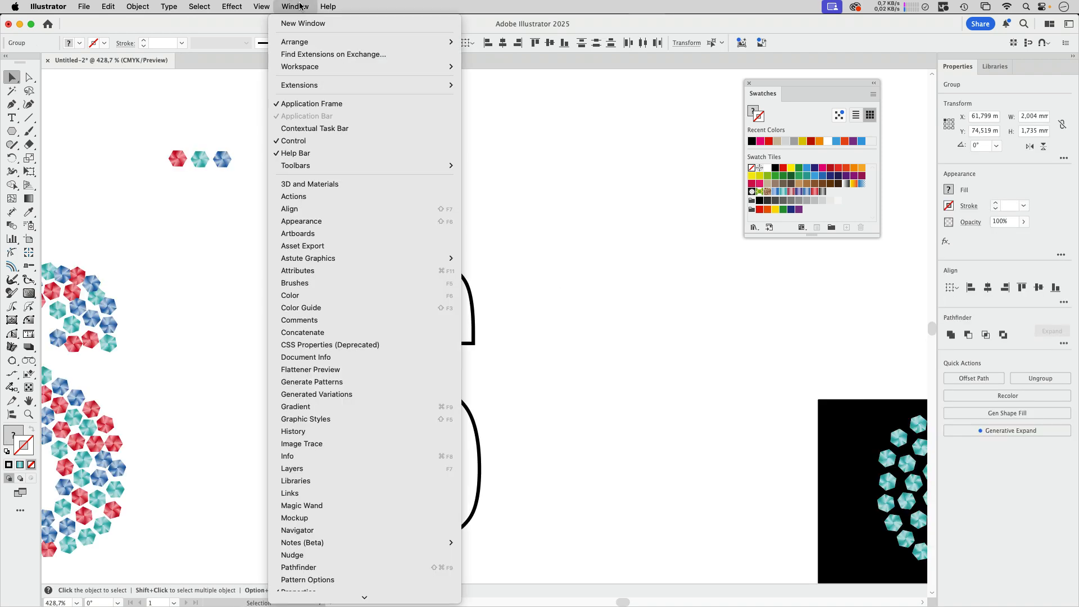
click(318, 285)
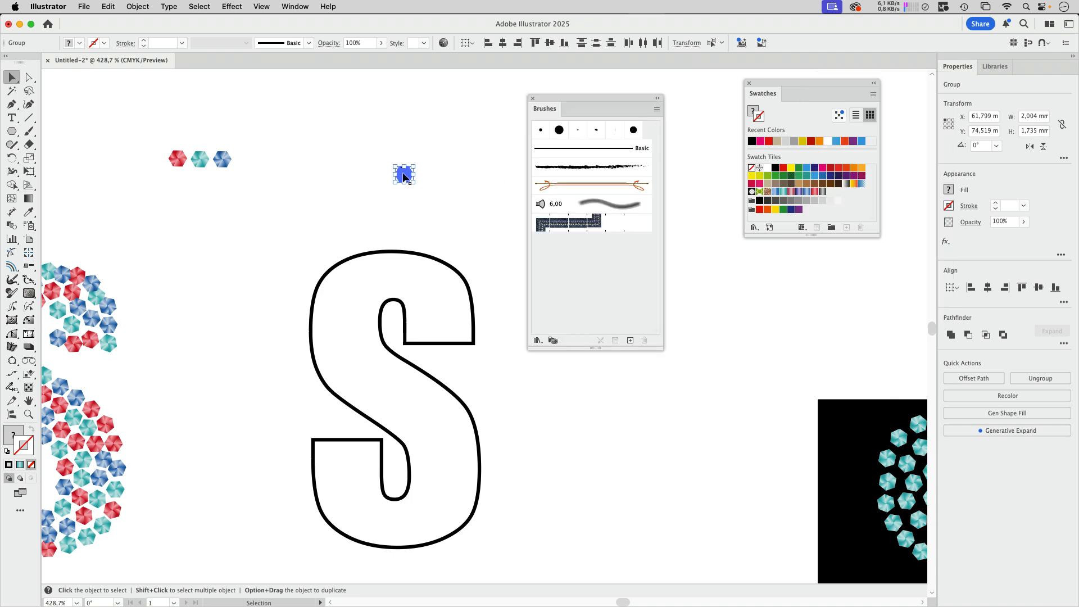
mouse_move(403, 176)
mouse_down()
mouse_move(547, 260)
mouse_move(600, 274)
mouse_up()
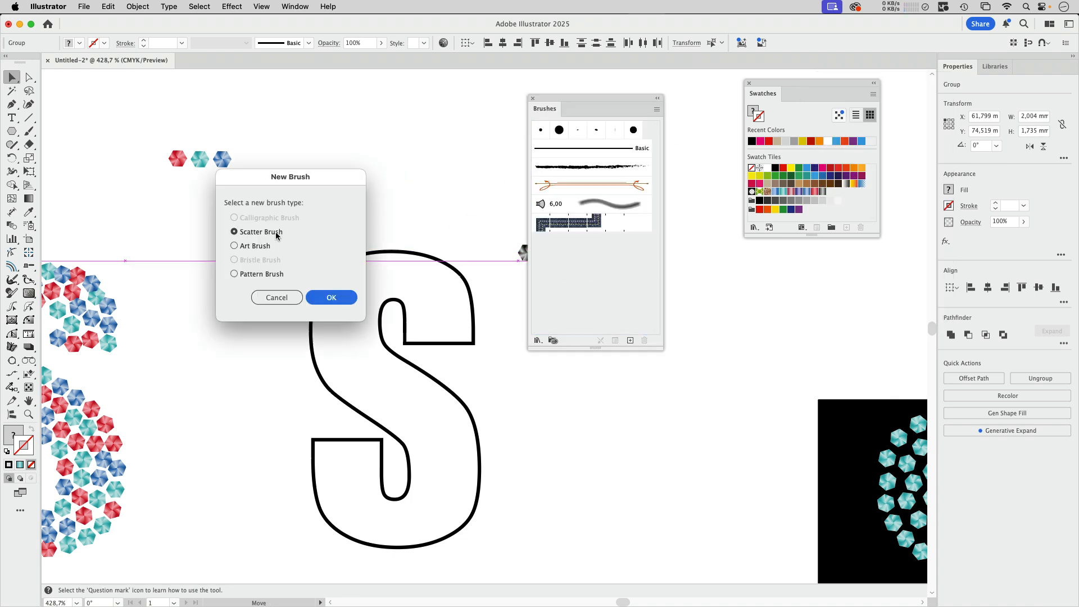
click(345, 299)
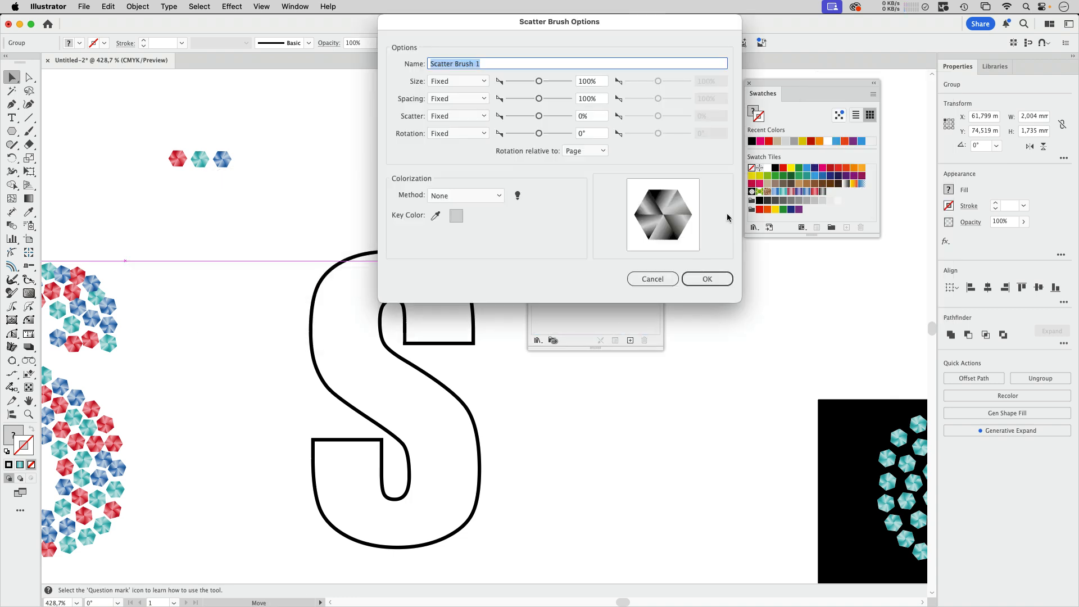
click(488, 200)
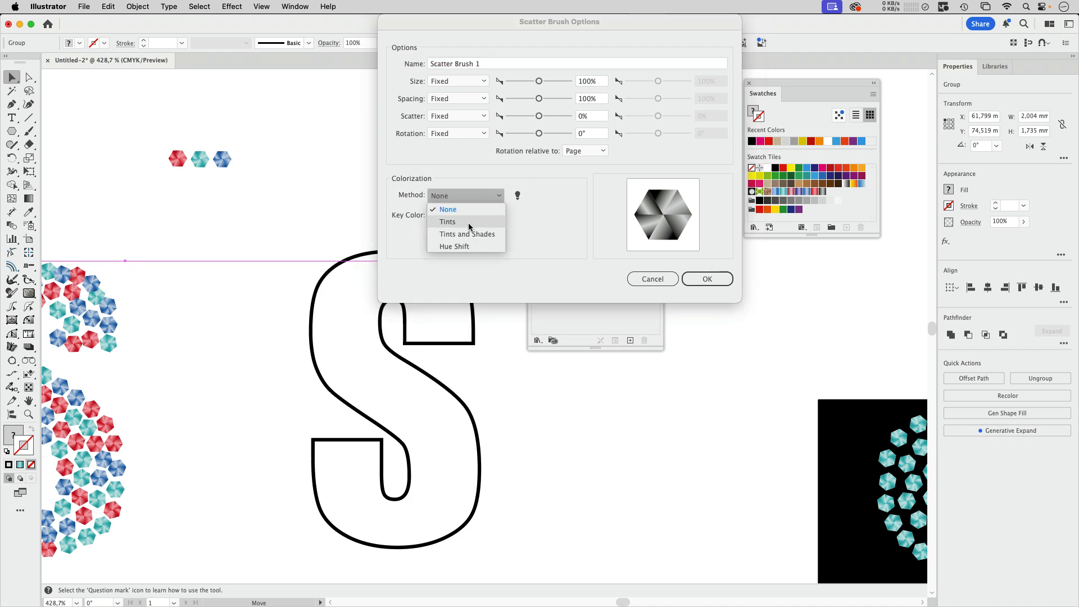
click(467, 221)
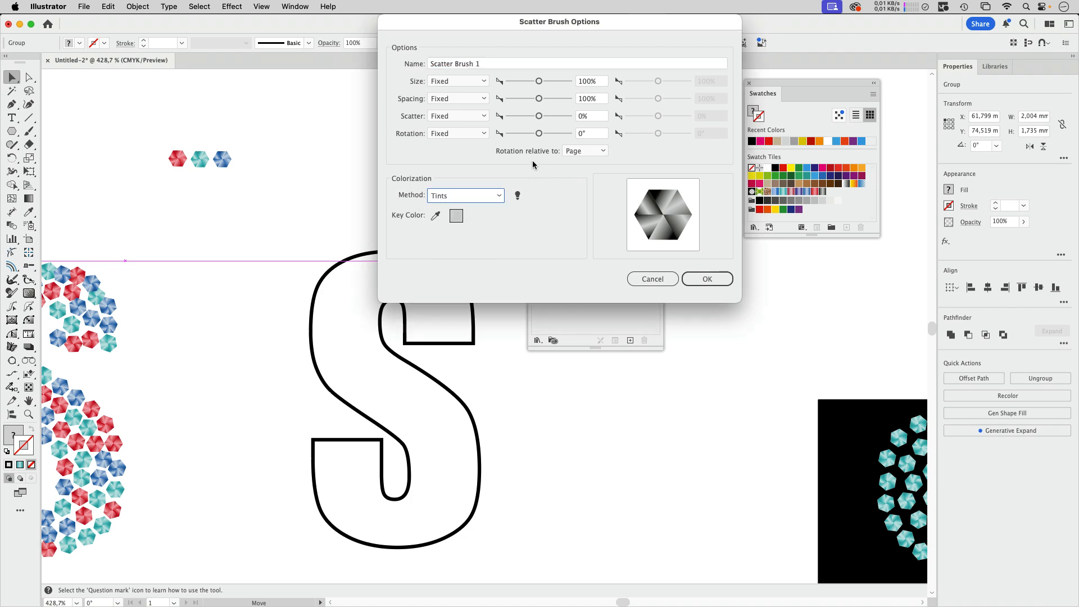
click(707, 280)
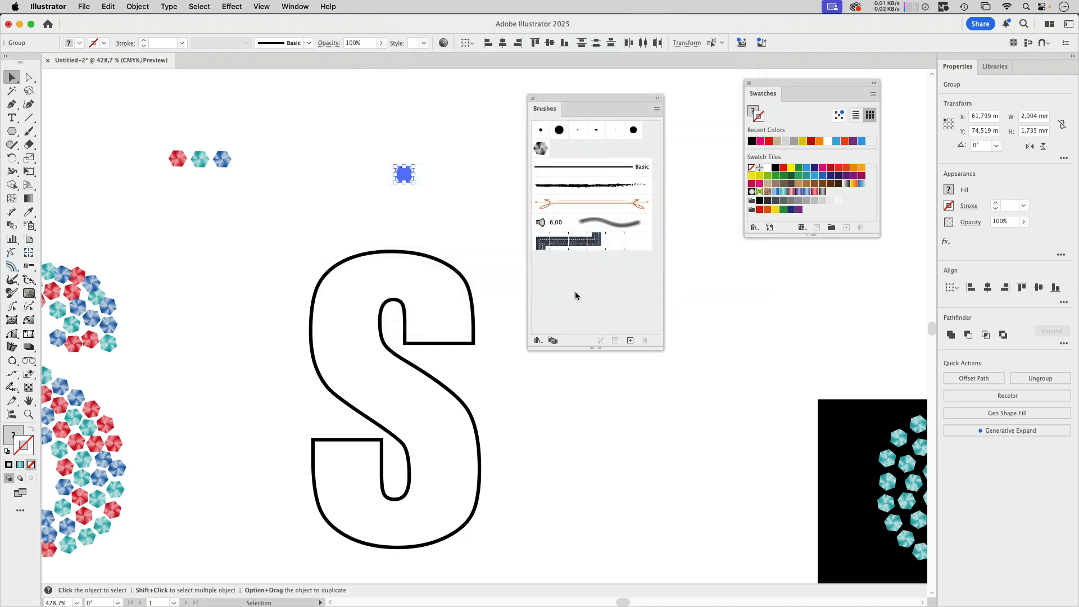
Offset the outlined S path inward by -1,5 mm
click(473, 305)
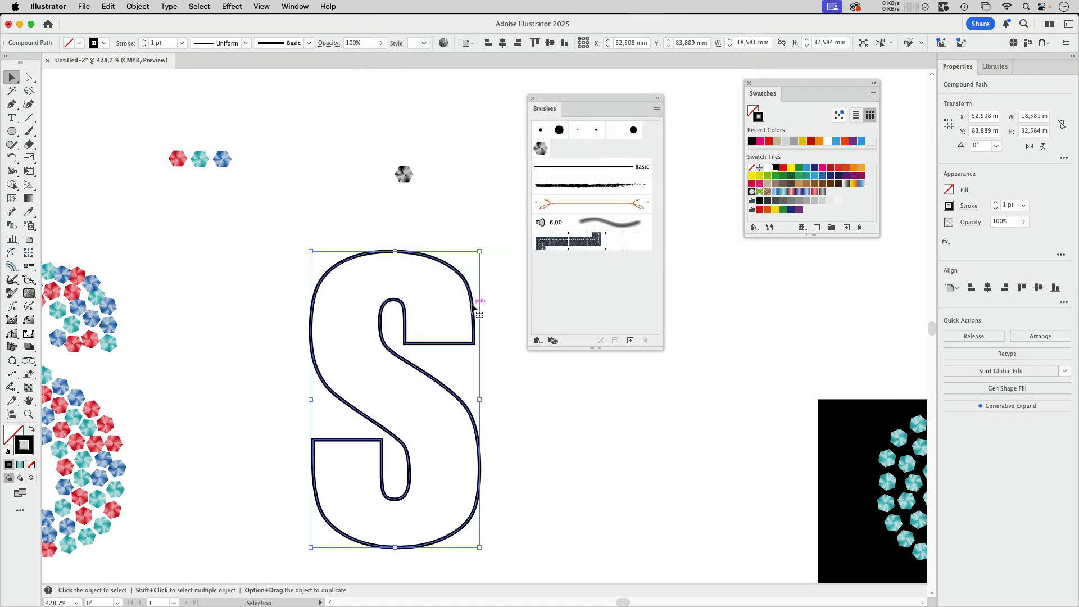
click(137, 6)
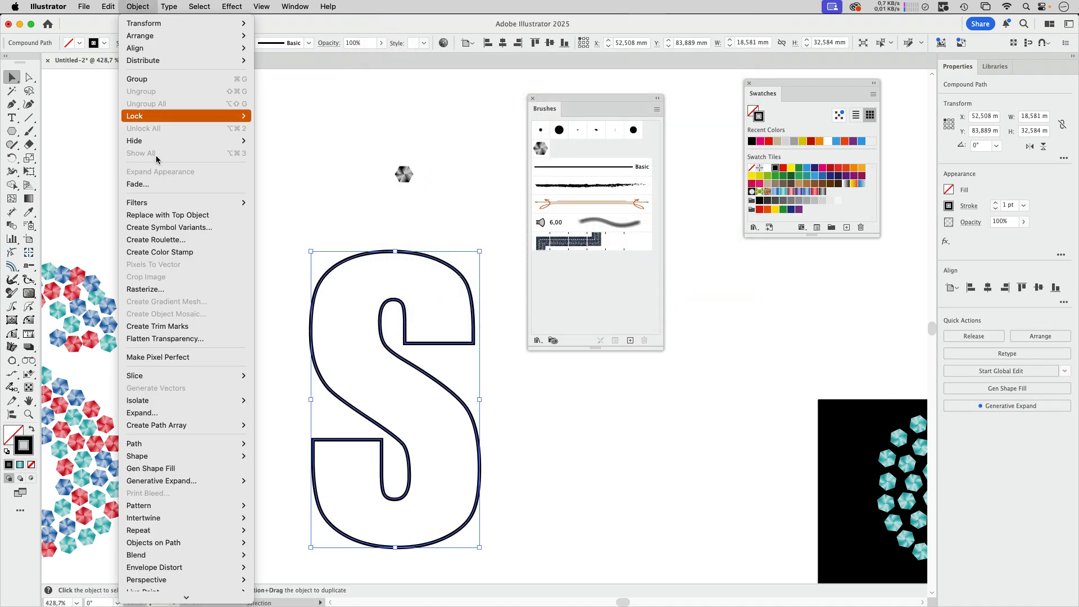
mouse_move(167, 442)
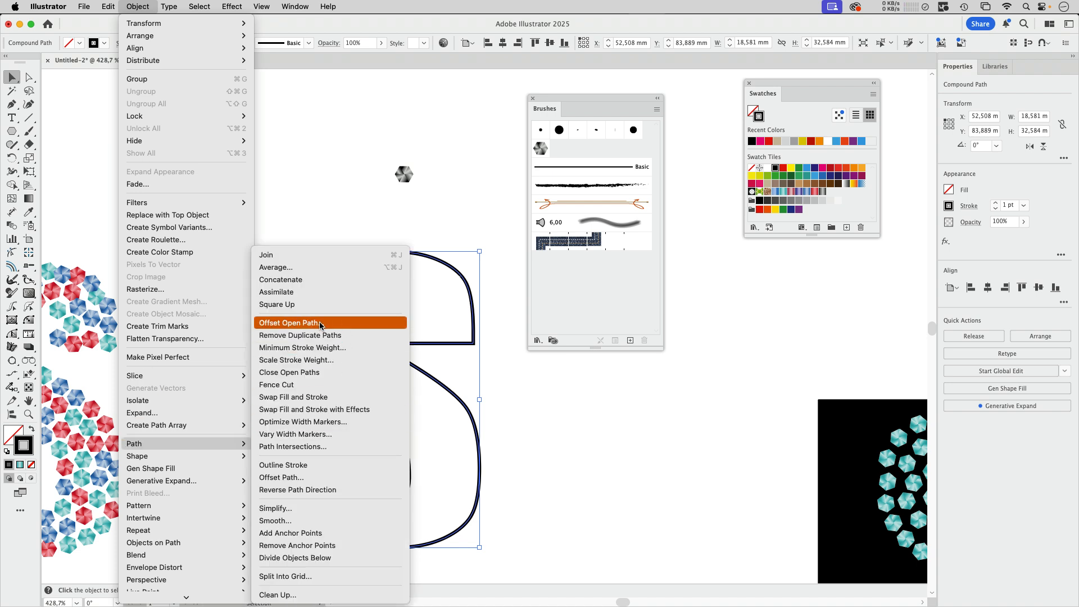
click(316, 479)
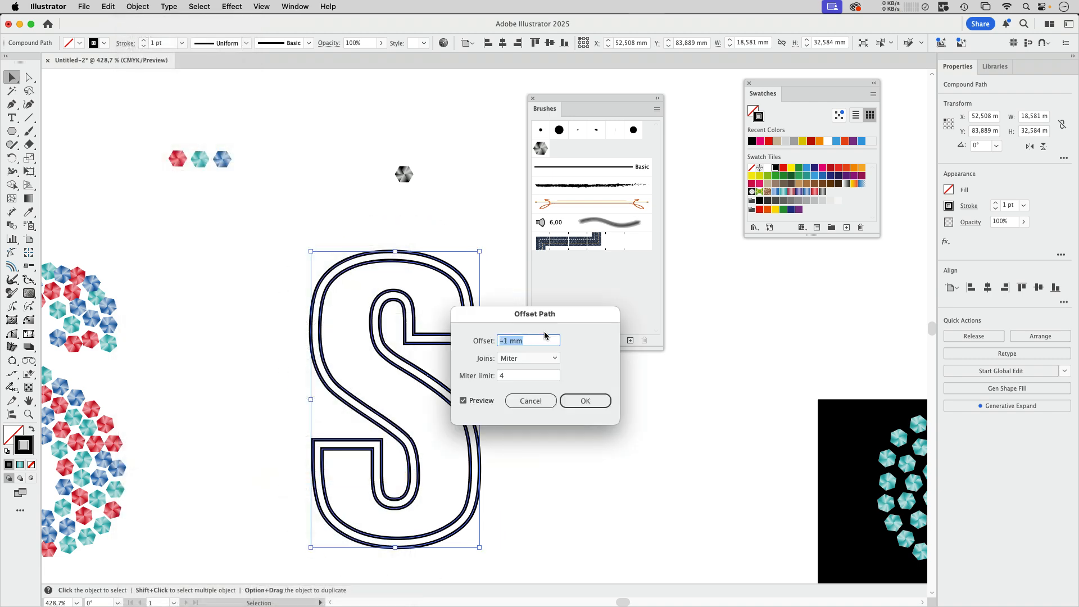
key(Down)
click(508, 342)
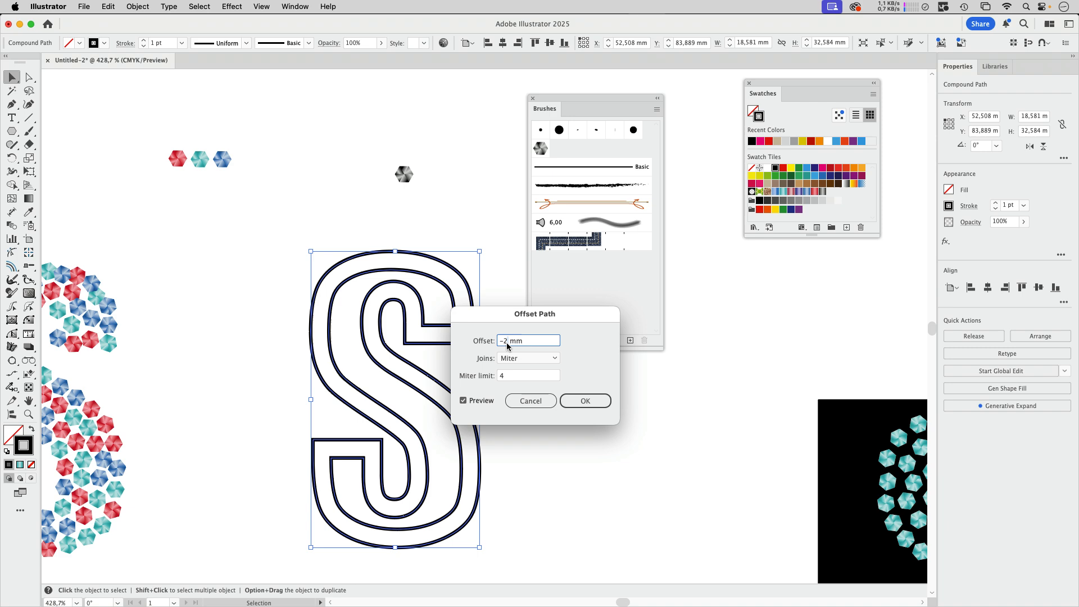
key(BackSpace)
text(1,5)
key(Return)
Offset the inner S path by another -1,5 mm to add a third set of outlines
click(146, 10)
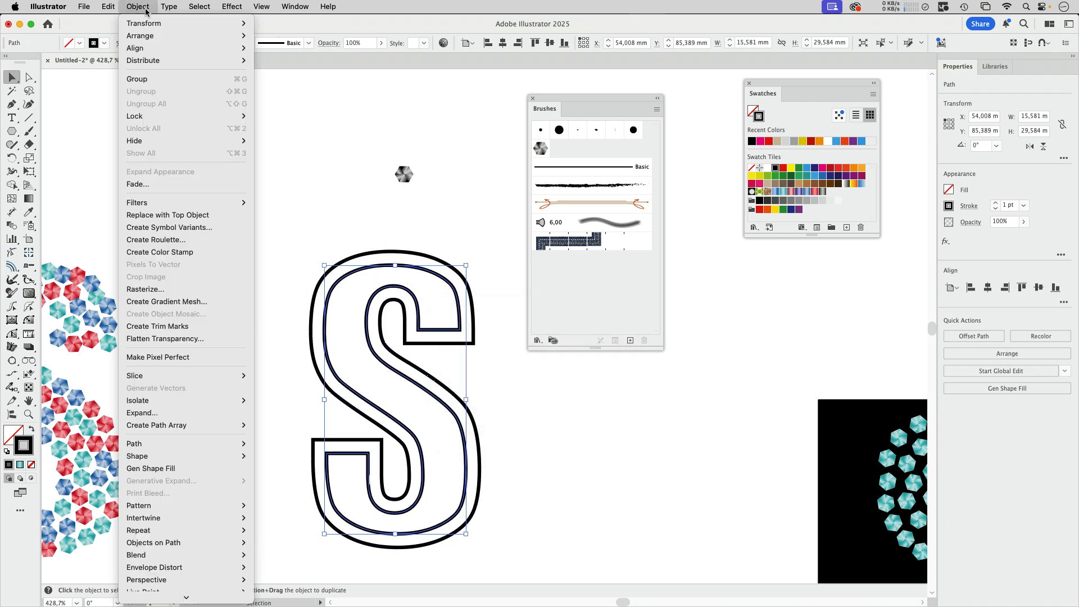
click(447, 482)
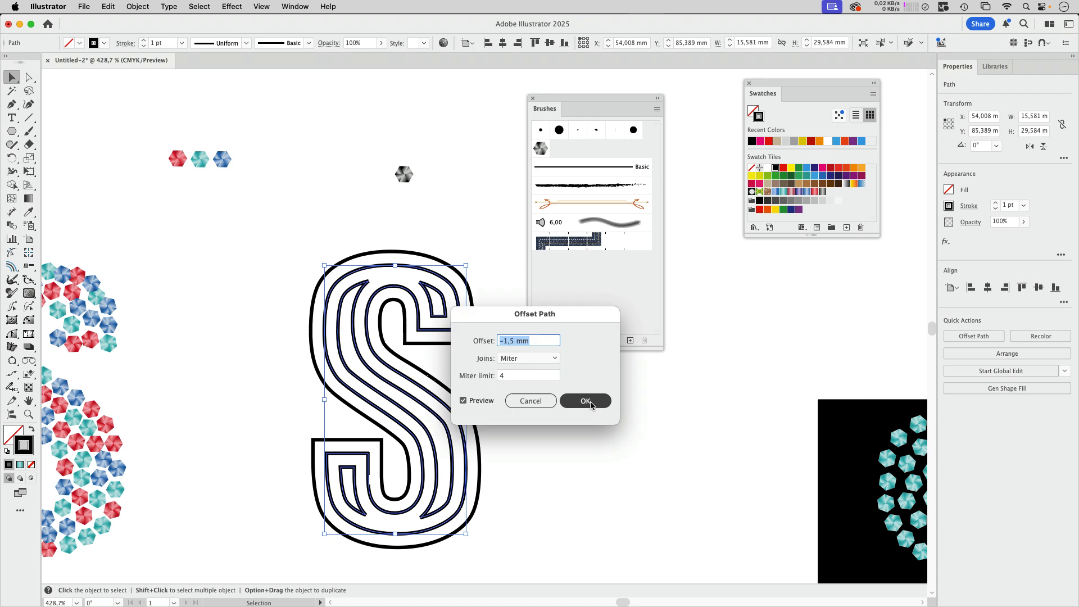
click(588, 402)
Apply the hexagon scatter brush to all the concentric S outlines
drag(403, 263, 512, 544)
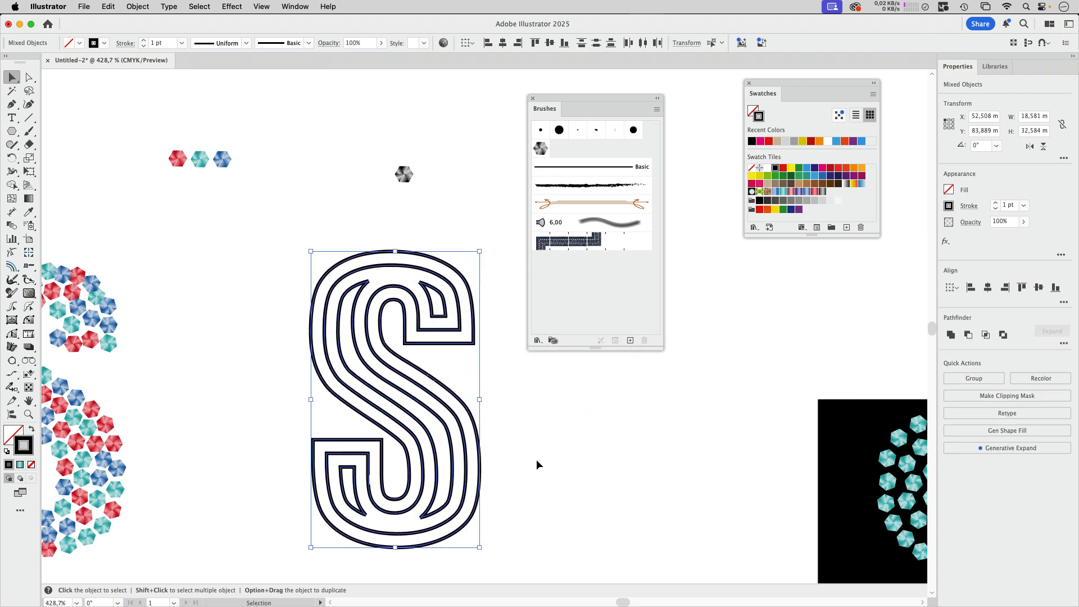
click(540, 150)
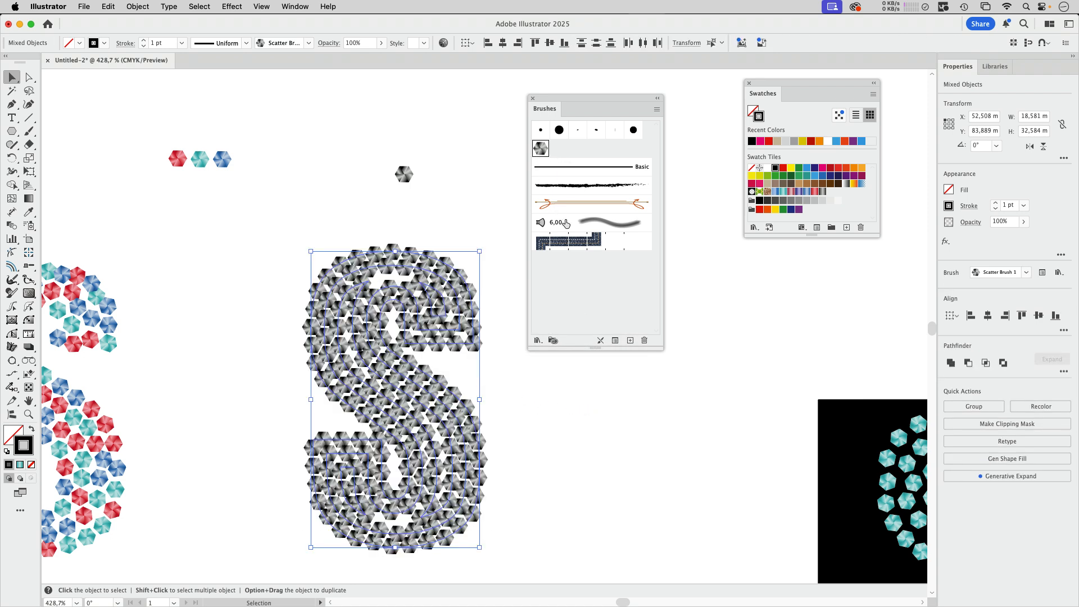
click(533, 400)
scroll(520, 364, up, 3)
drag(509, 411, 437, 324)
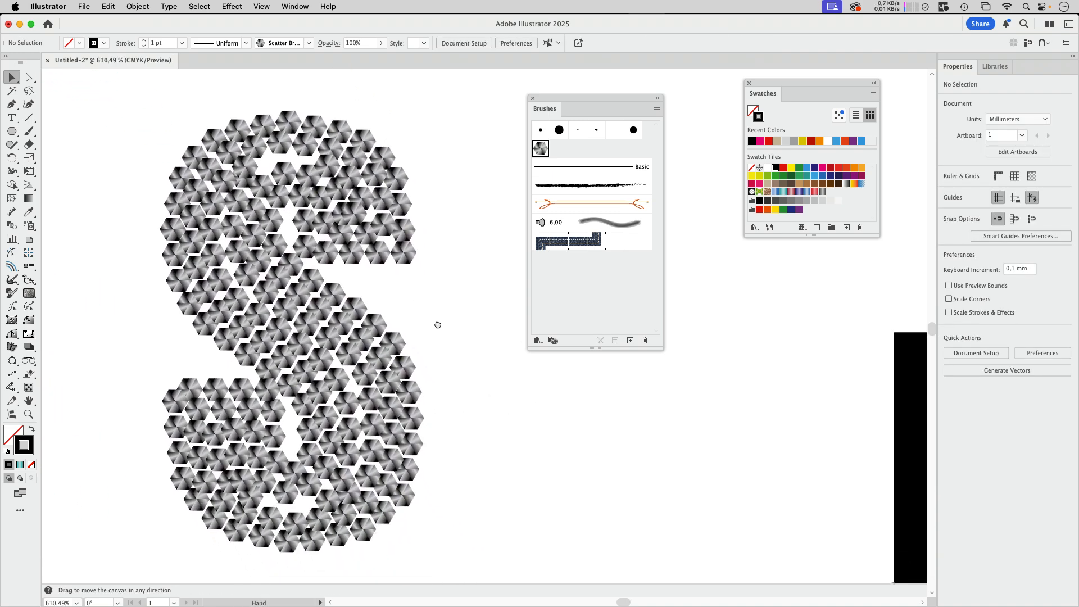
Set the hexagon scatter brush's rotation relative to the path and reduce its size to 76%
double_click(541, 149)
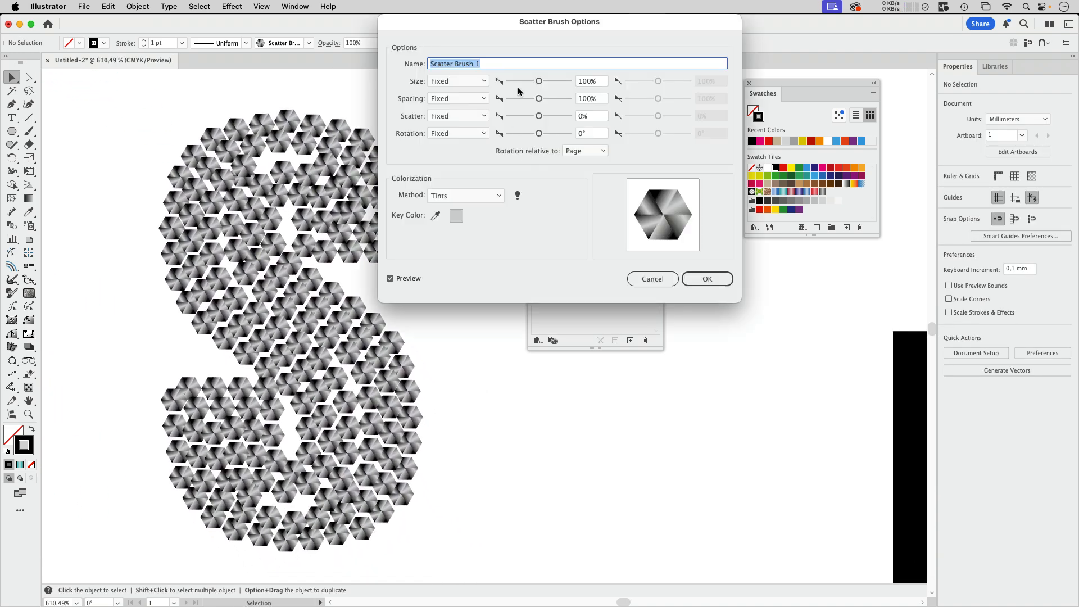
drag(513, 20, 589, 123)
click(661, 253)
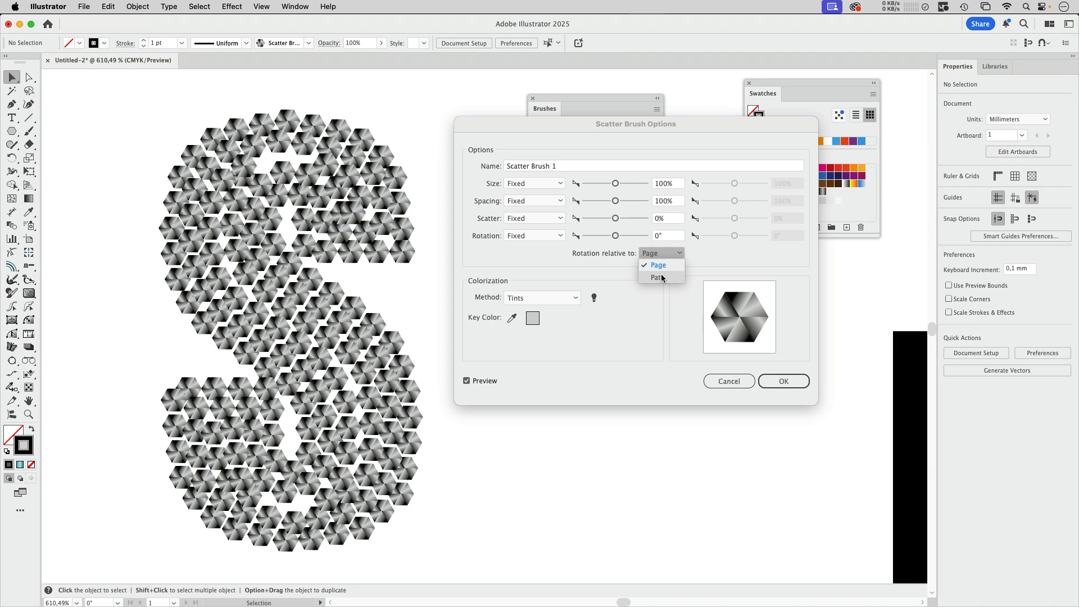
click(661, 277)
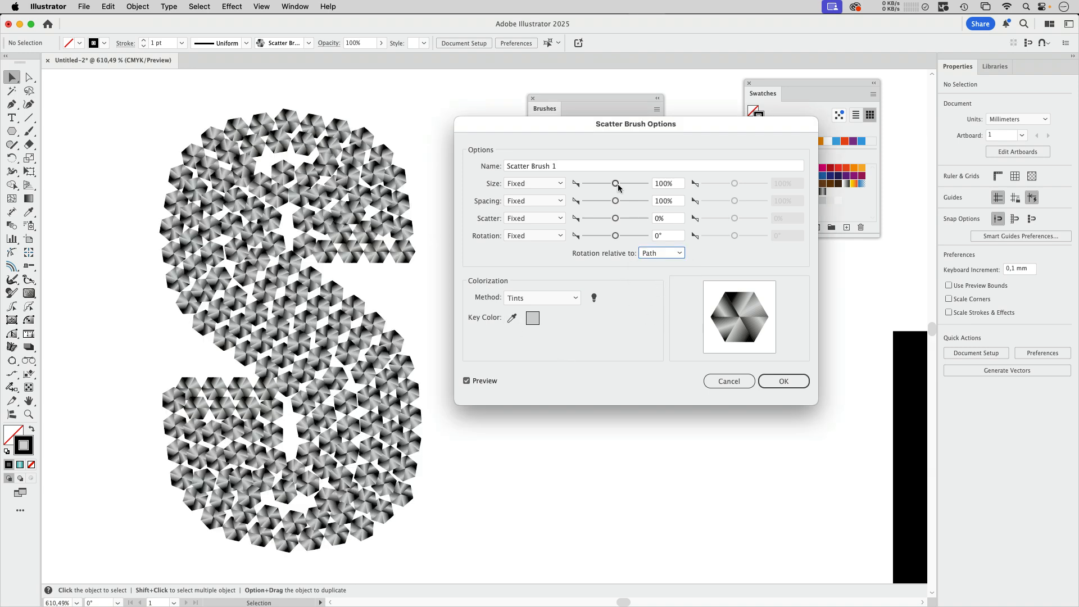
drag(615, 183, 607, 185)
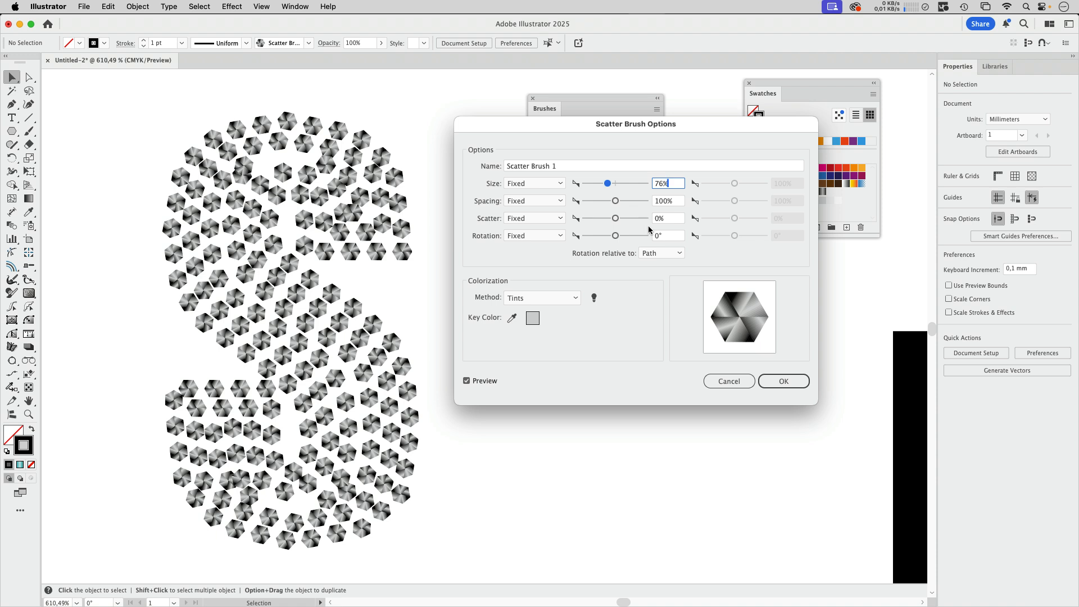
Set the scatter brush's rotation to Random between -87° and 107° and apply the brush changes
click(539, 240)
click(528, 262)
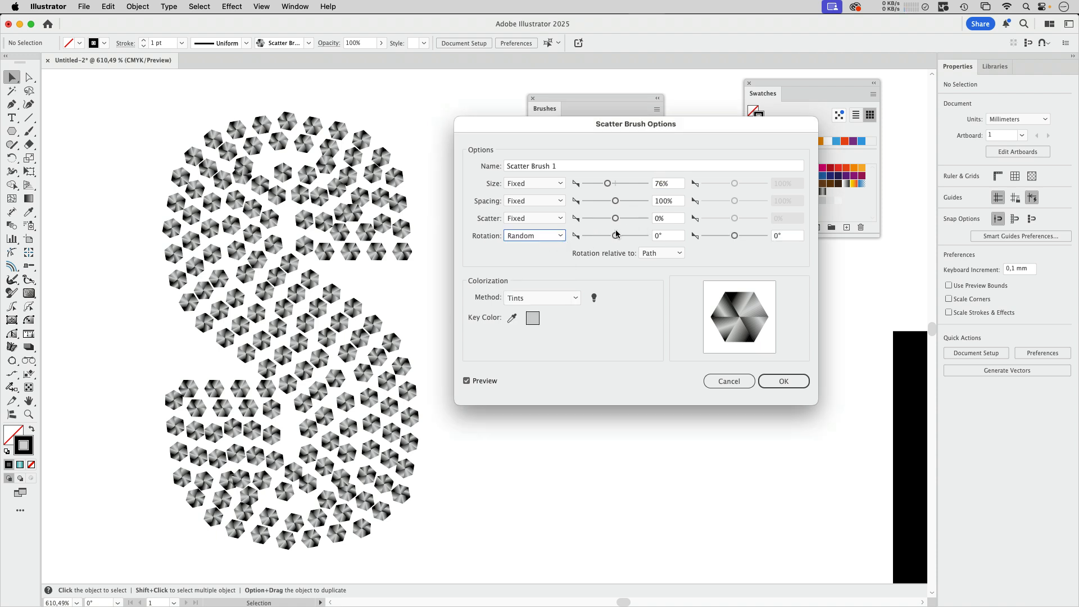
drag(617, 234, 600, 235)
drag(734, 235, 753, 236)
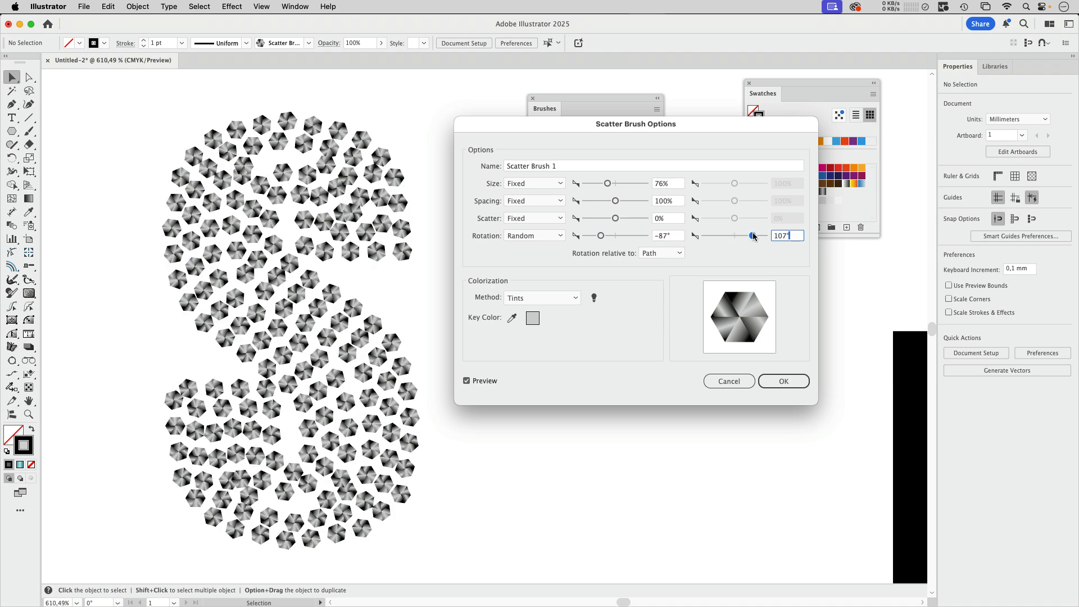
key(Return)
click(528, 334)
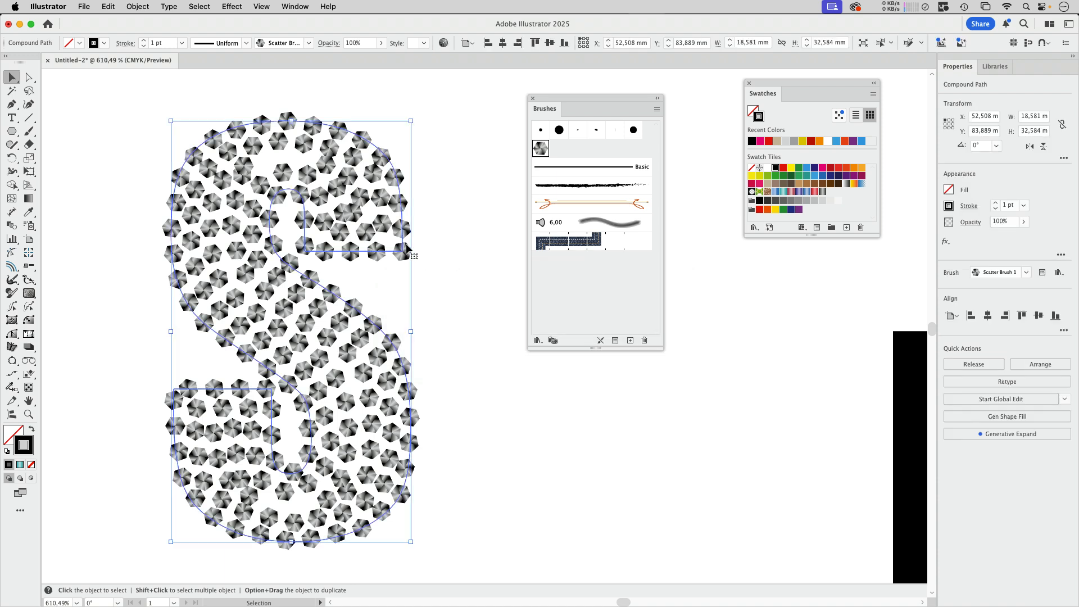
Color the gems on the S's outer outline red and those on the middle outline light blue
drag(792, 86, 769, 161)
click(814, 241)
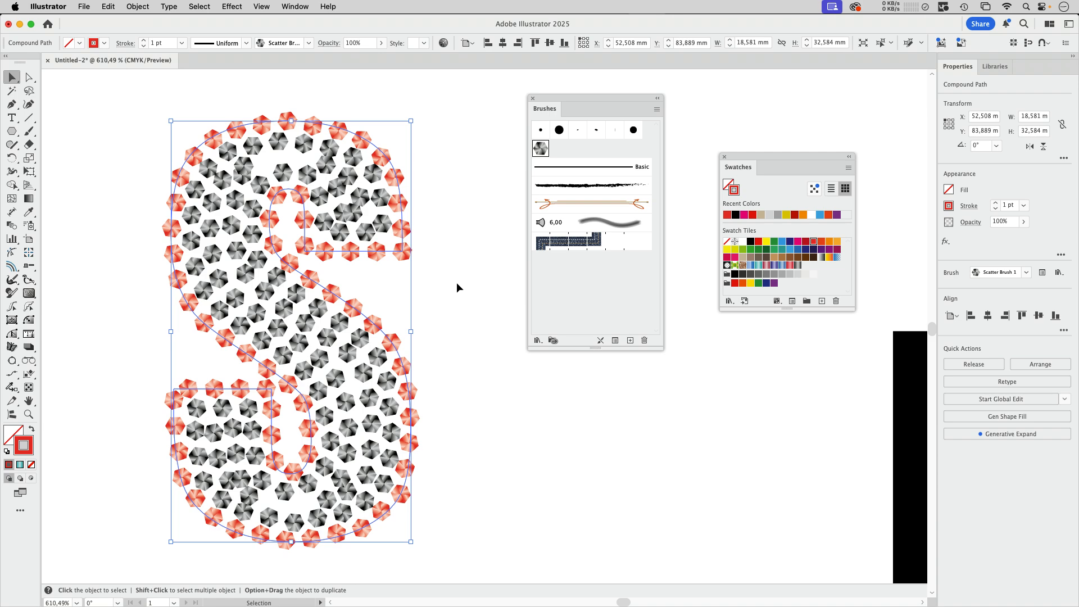
click(383, 199)
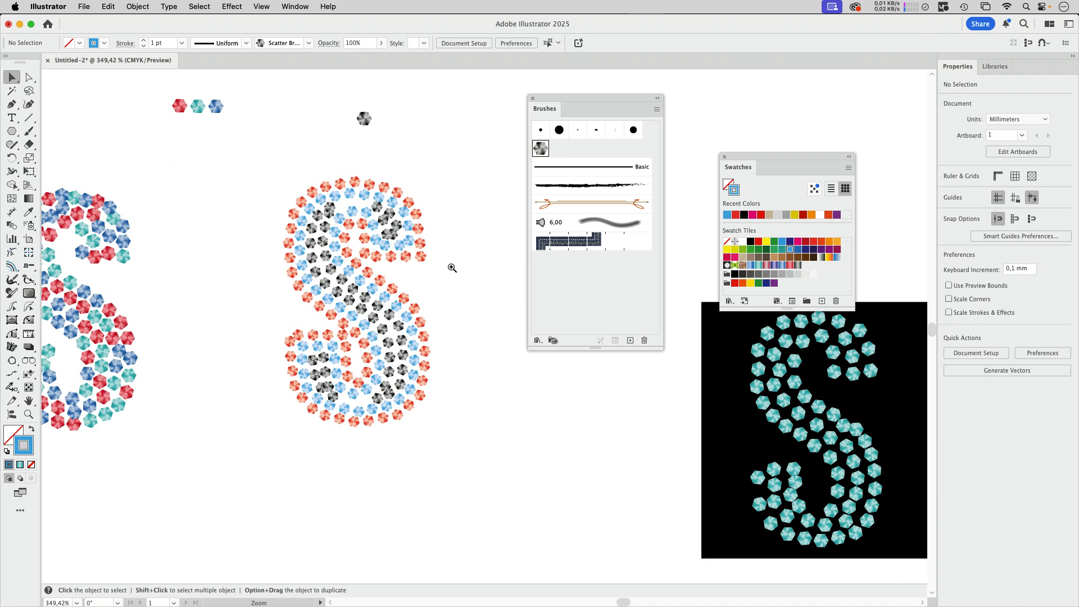
scroll(451, 265, down, 3)
scroll(393, 167, down, 2)
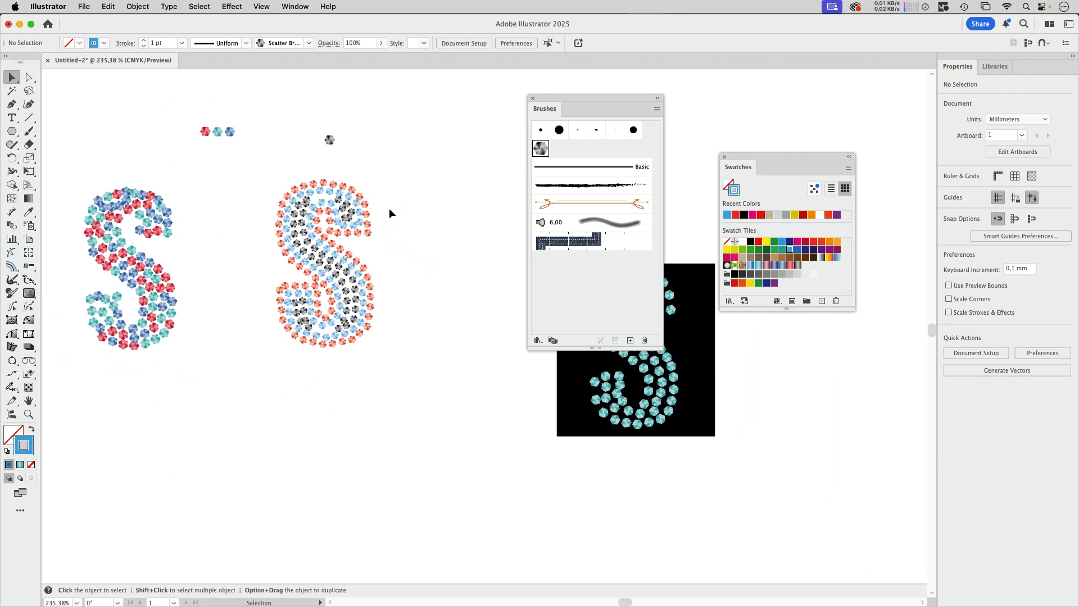
drag(590, 96, 422, 140)
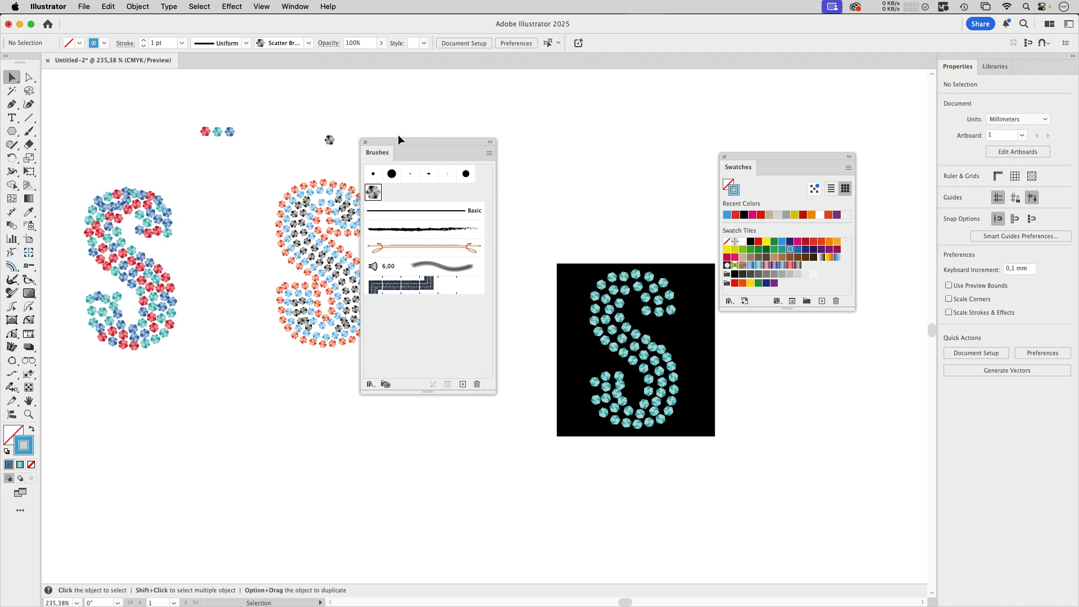